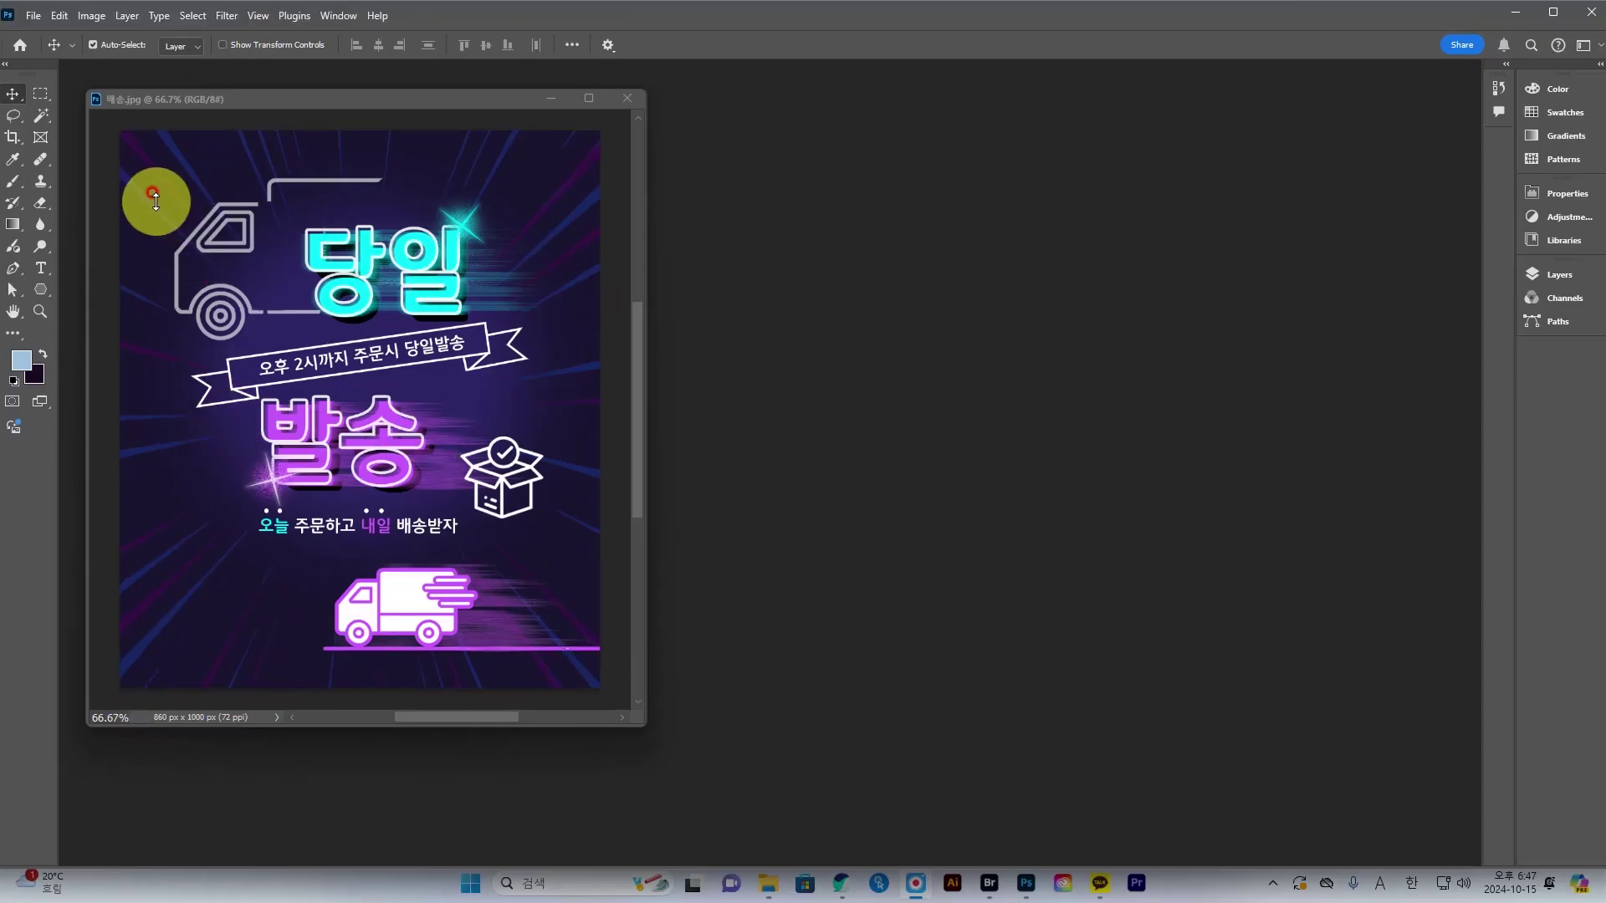
- Create a new document named 배송배너, 860 x 1000 pixels at 72 ppi, with a white background and no artboard
{"action": "key", "text": "Hangul"}
{"action": "left_click", "coordinate": [35, 16]}
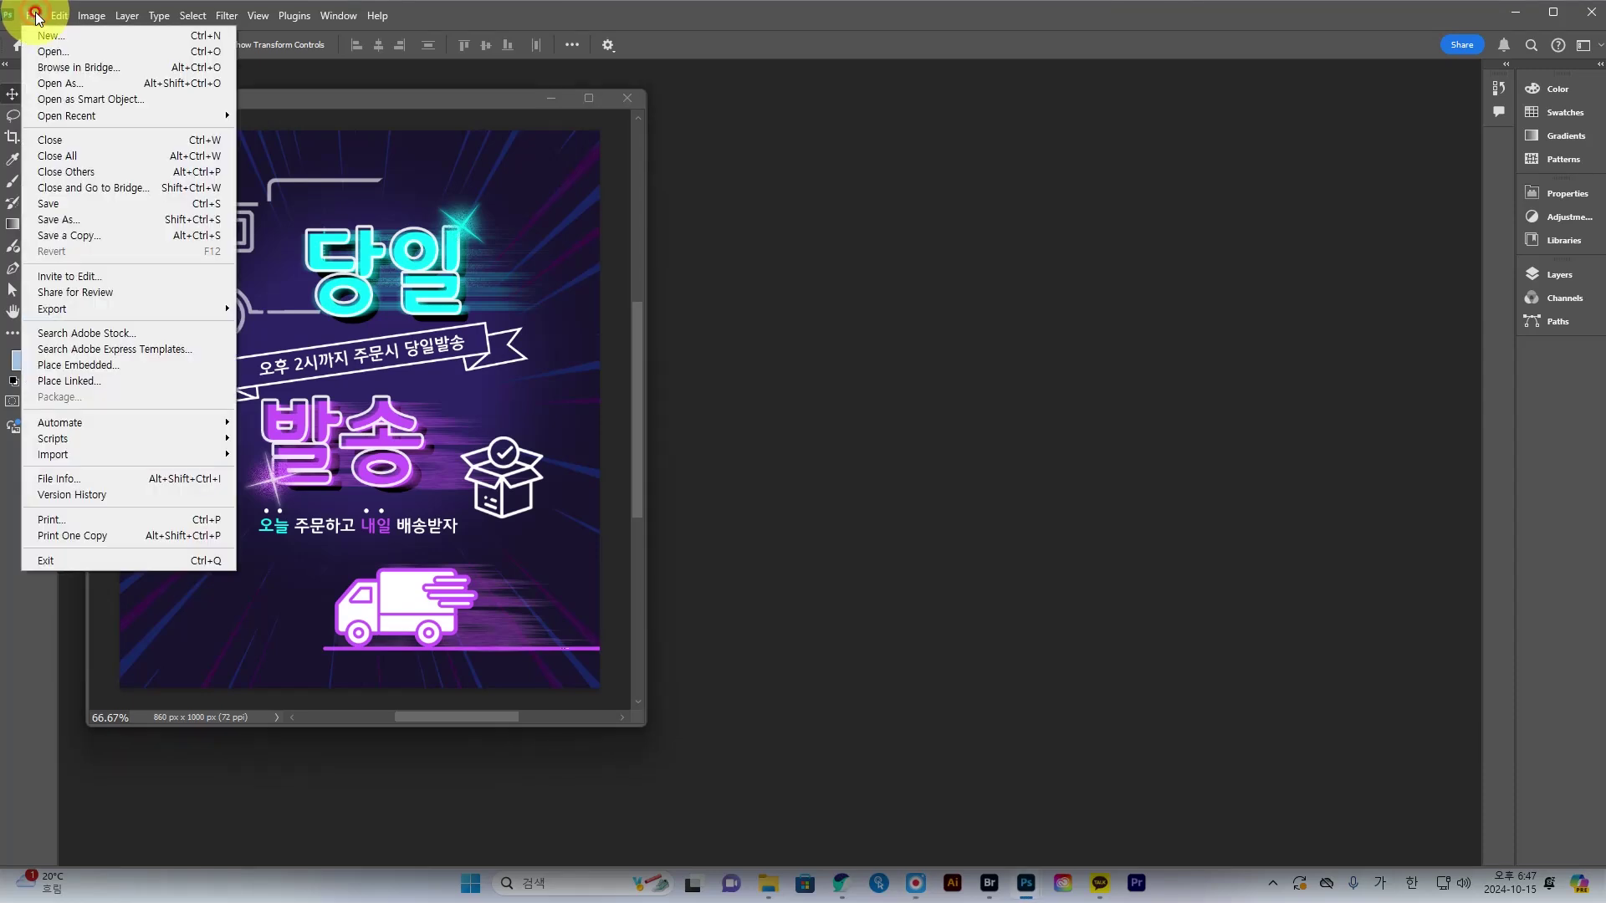
{"action": "left_click", "coordinate": [499, 102]}
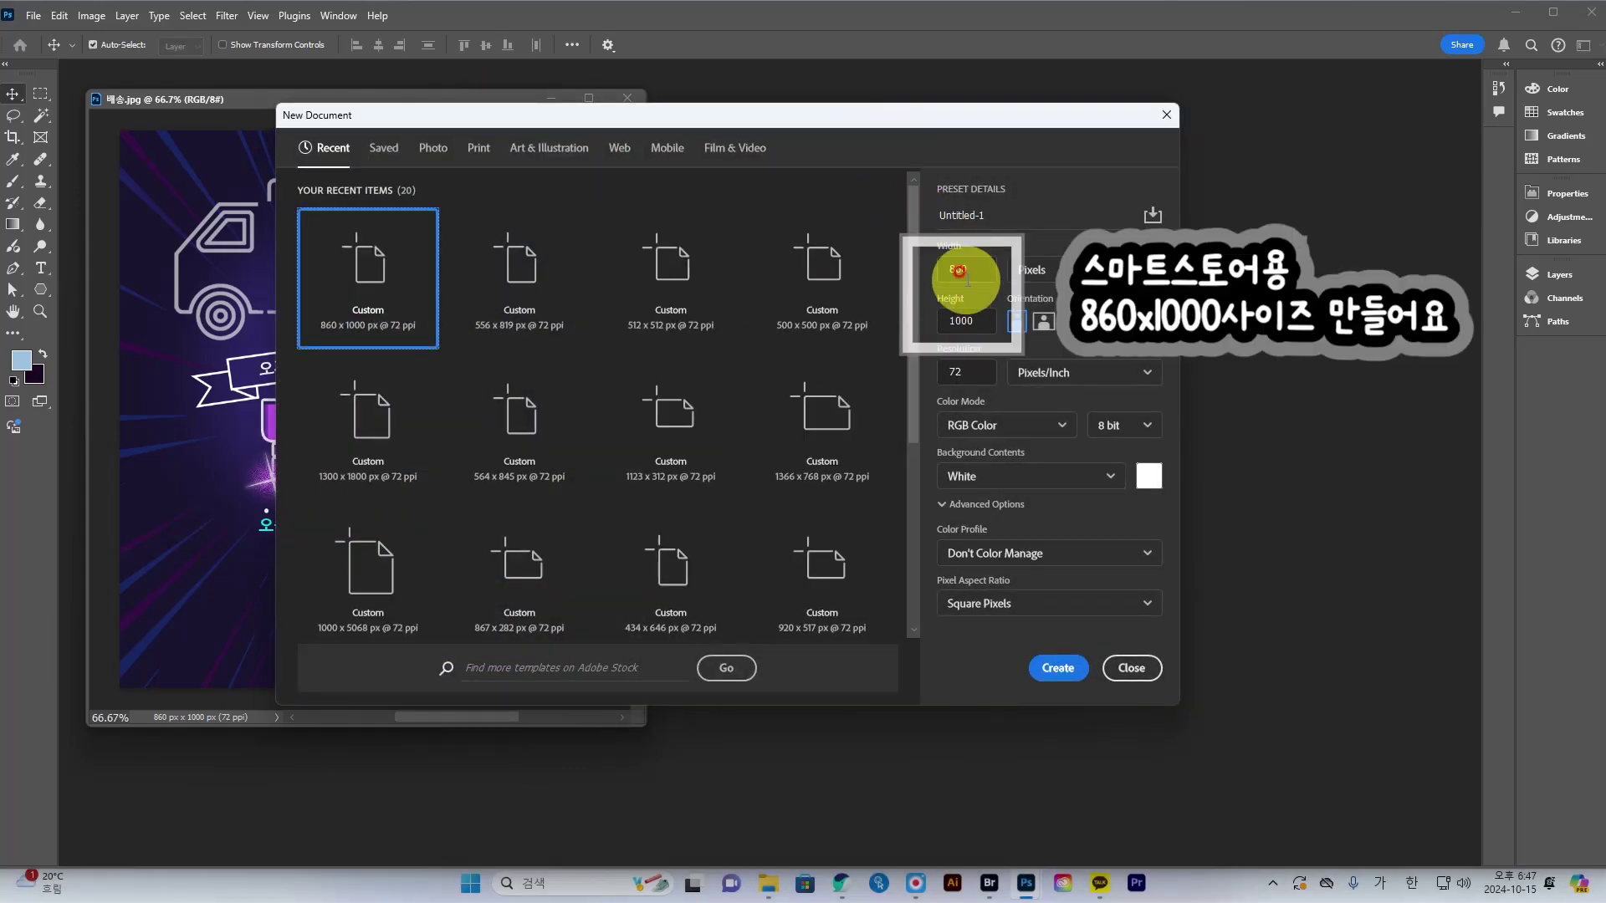
{"action": "left_click", "coordinate": [961, 313]}
{"action": "left_click", "coordinate": [995, 215]}
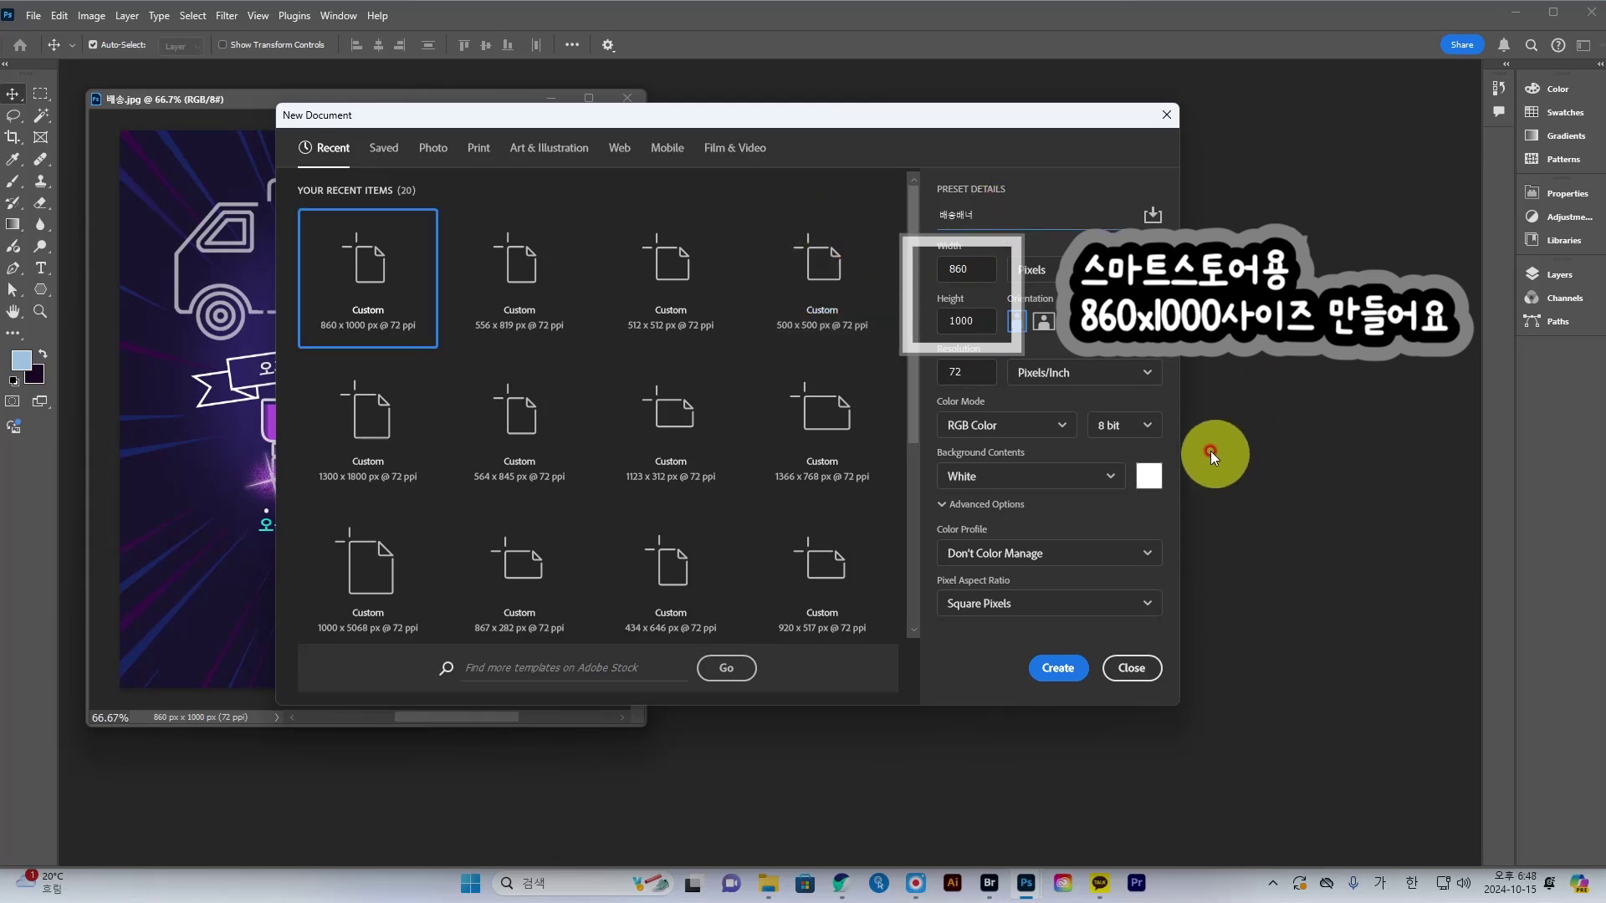
{"action": "left_click", "coordinate": [1080, 535]}
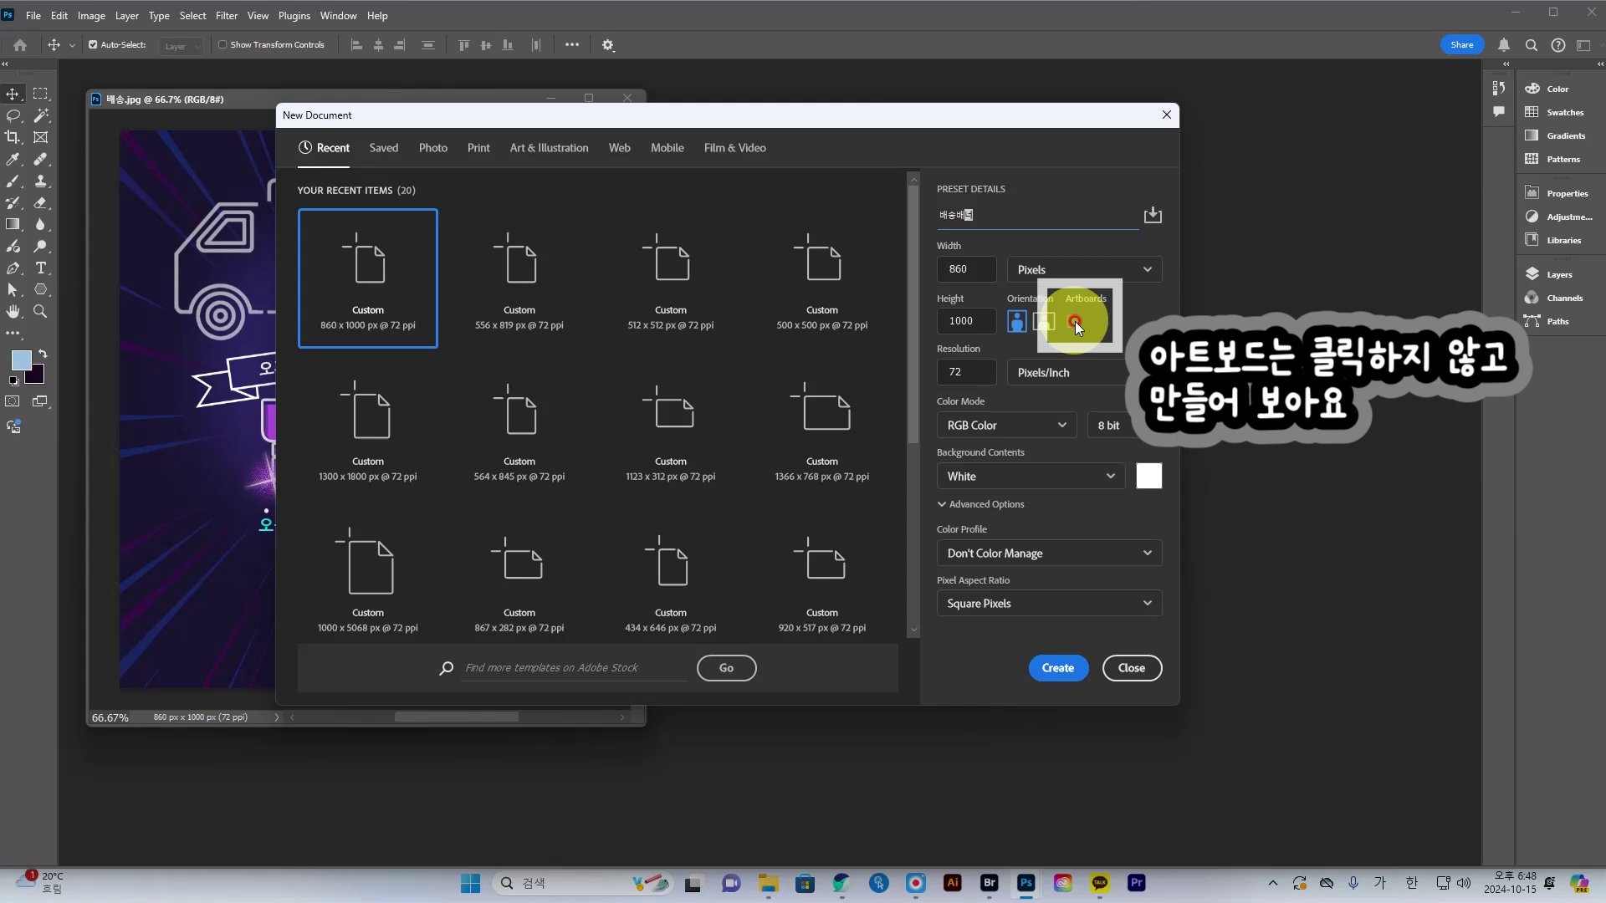
{"action": "left_click", "coordinate": [1067, 669]}
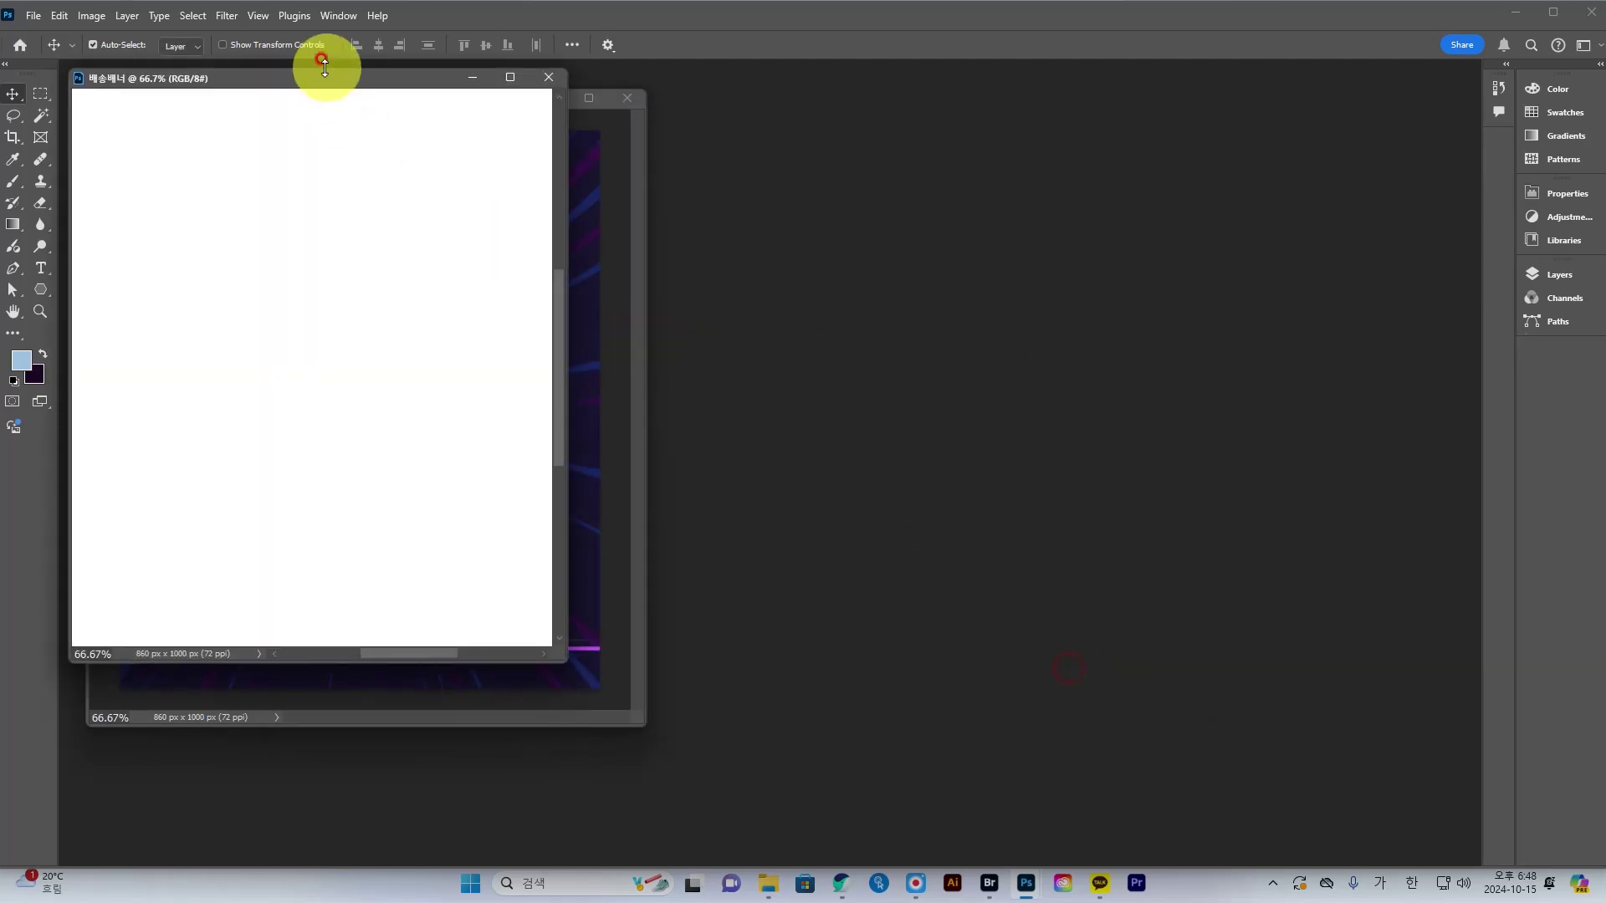
- Place the new document window beside the 배송.jpg reference and enlarge it so the whole canvas has a margin around it
{"action": "left_click_drag", "start_coordinate": [315, 82], "coordinate": [923, 108]}
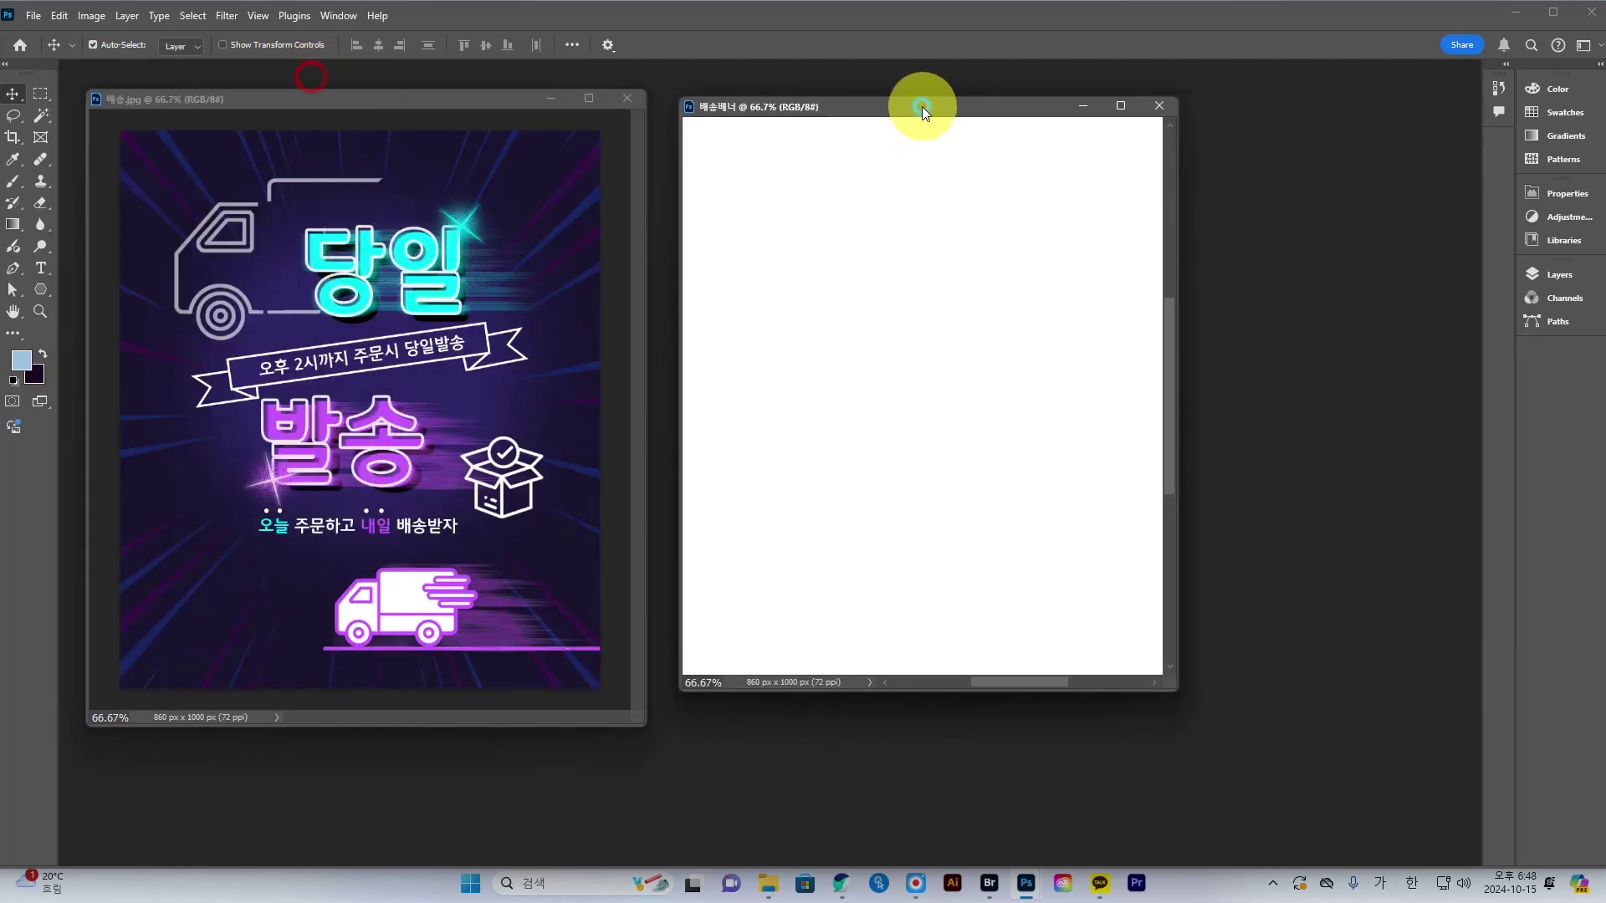
{"action": "left_click_drag", "start_coordinate": [1173, 684], "coordinate": [1202, 710]}
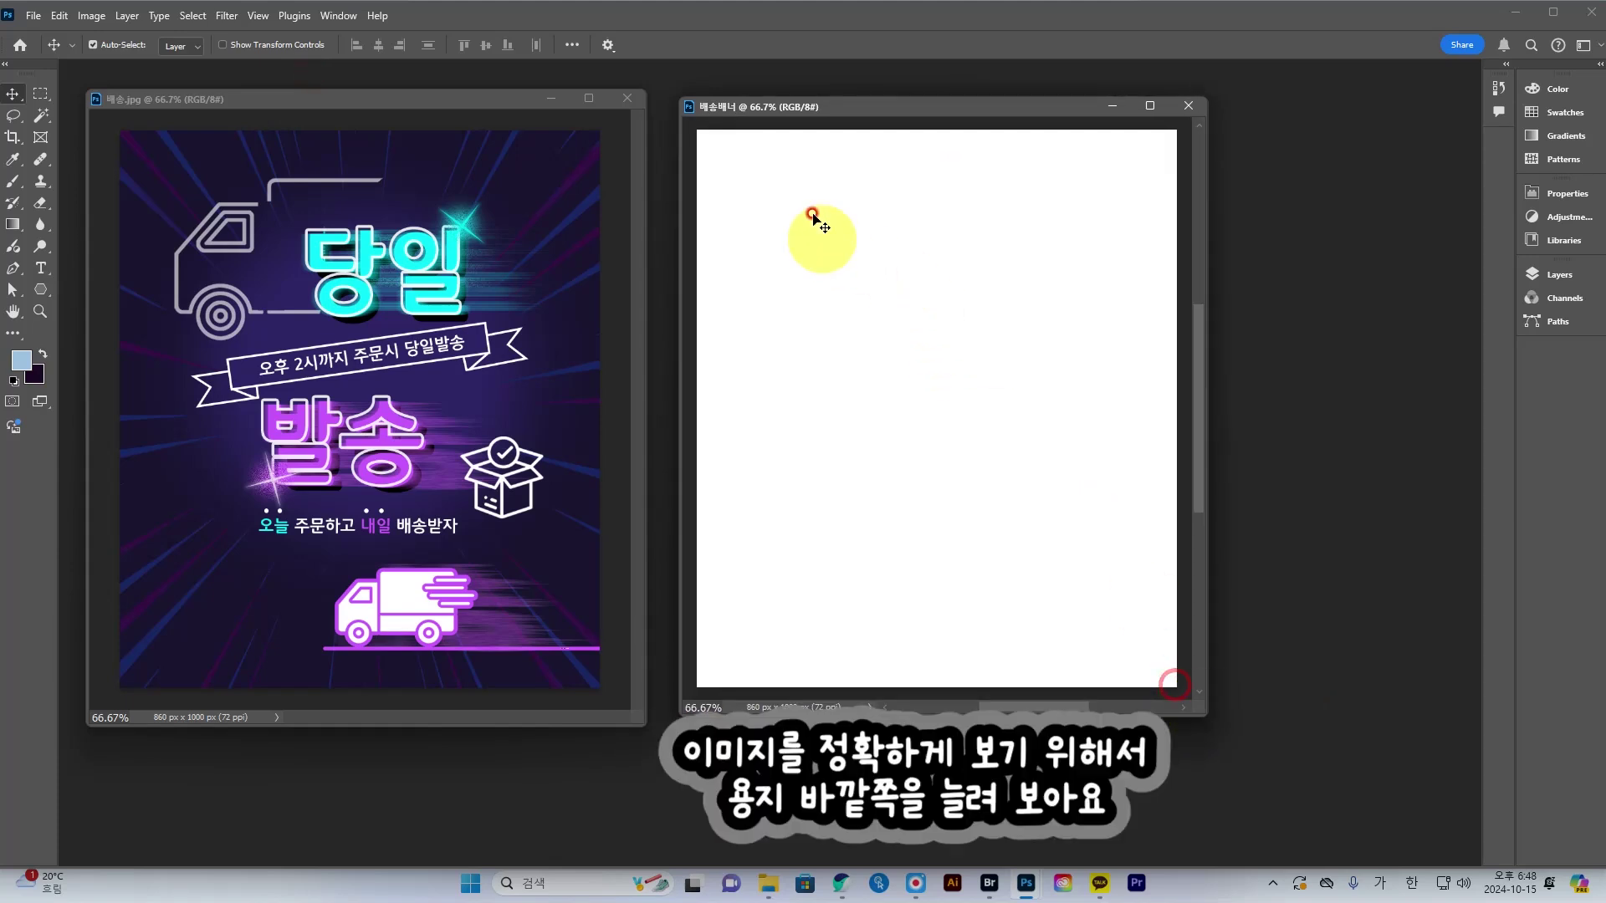
{"action": "mouse_move", "coordinate": [1202, 699]}
{"action": "left_mouse_down"}
{"action": "mouse_move", "coordinate": [1175, 684]}
{"action": "mouse_move", "coordinate": [1198, 712]}
{"action": "left_mouse_up"}
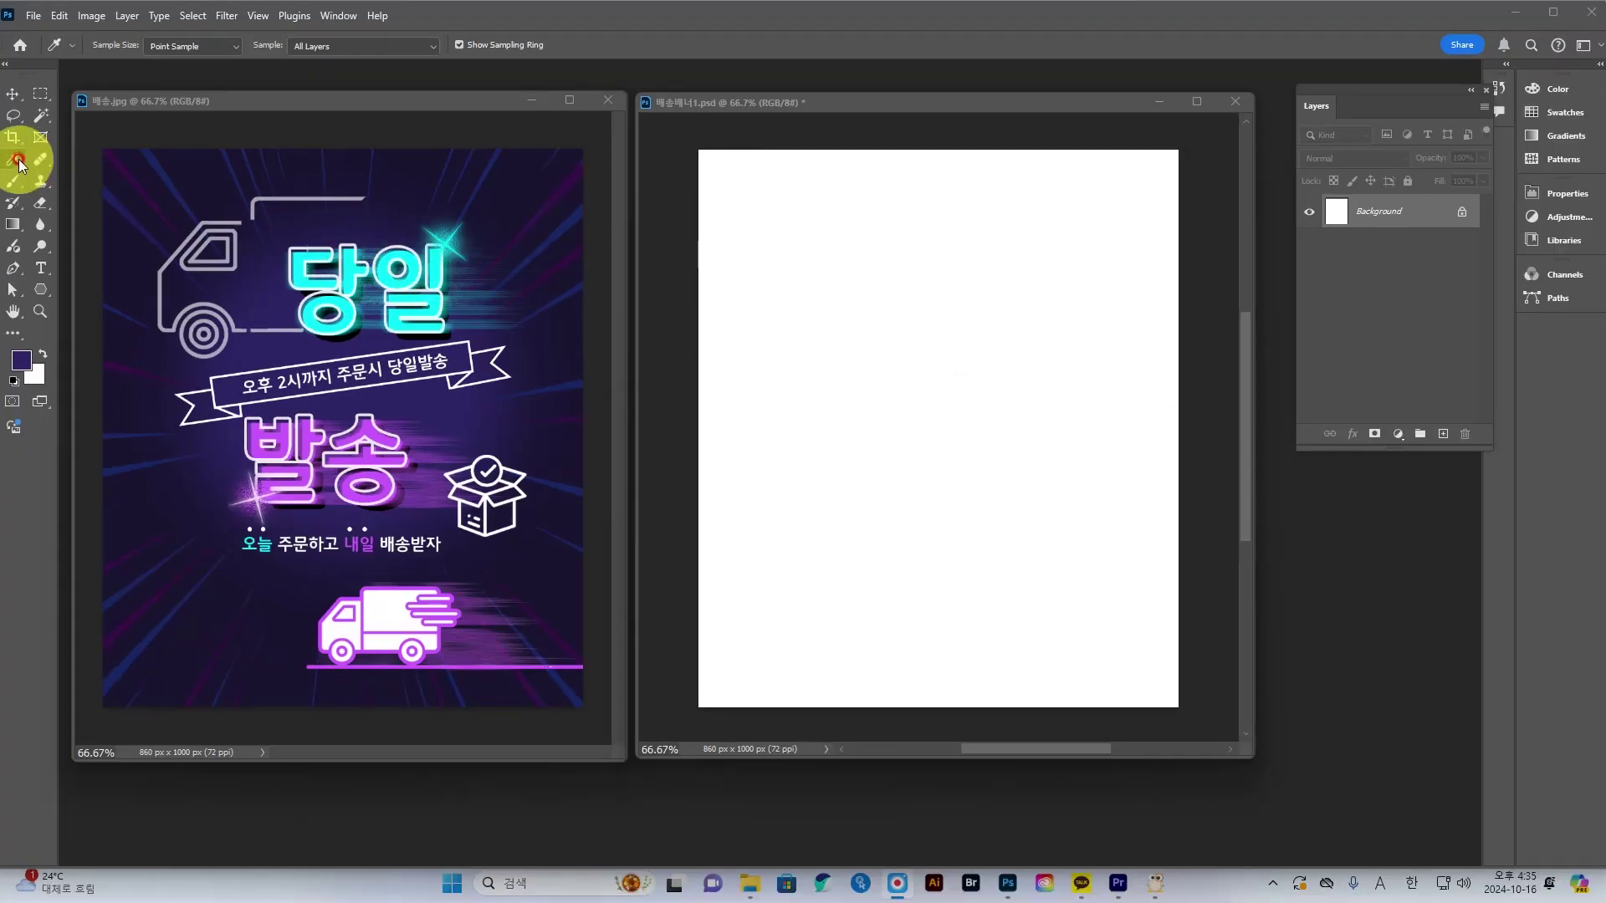
- Sample the dark navy near the upper edge of the 배송.jpg reference and fill the banner's Background layer with it
{"action": "left_click", "coordinate": [19, 161]}
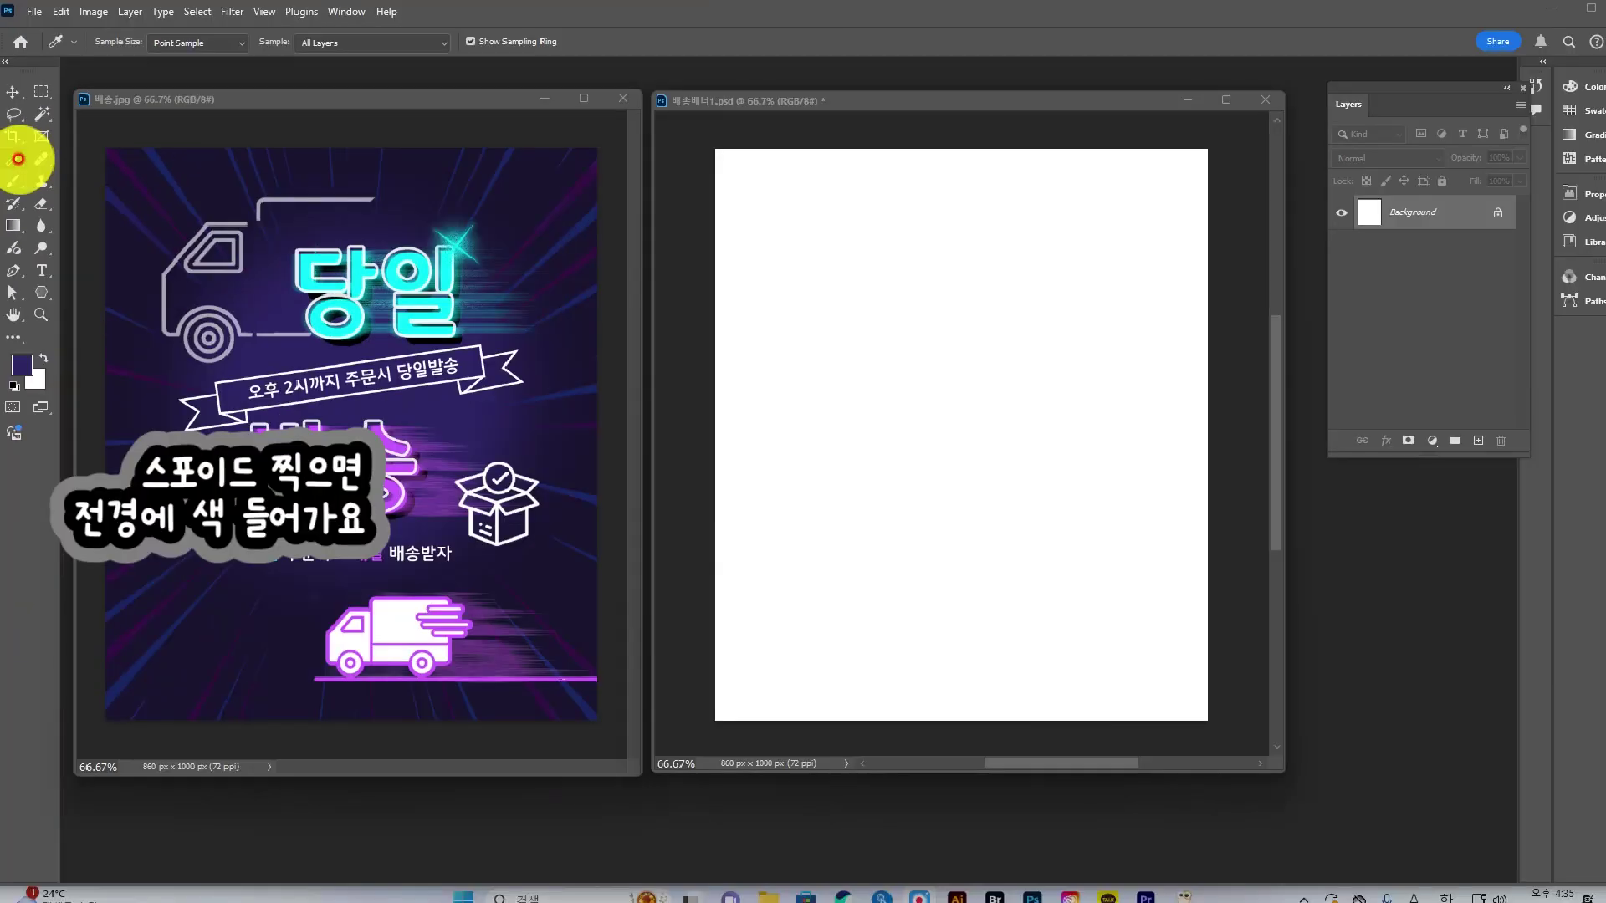
{"action": "left_click", "coordinate": [405, 199]}
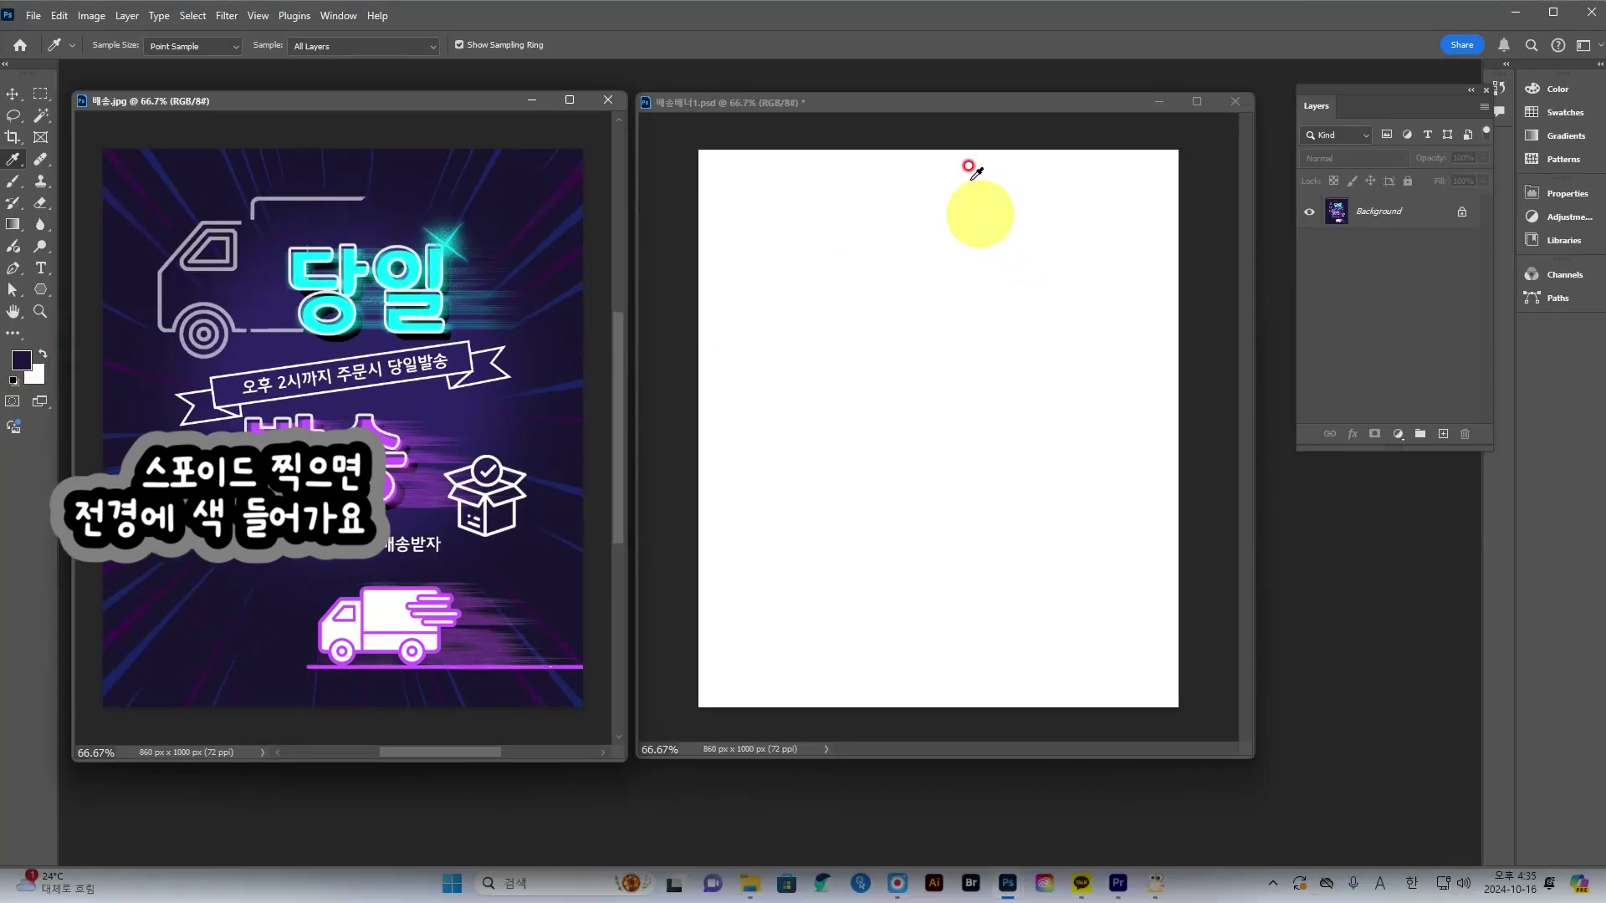
{"action": "left_click", "coordinate": [914, 103]}
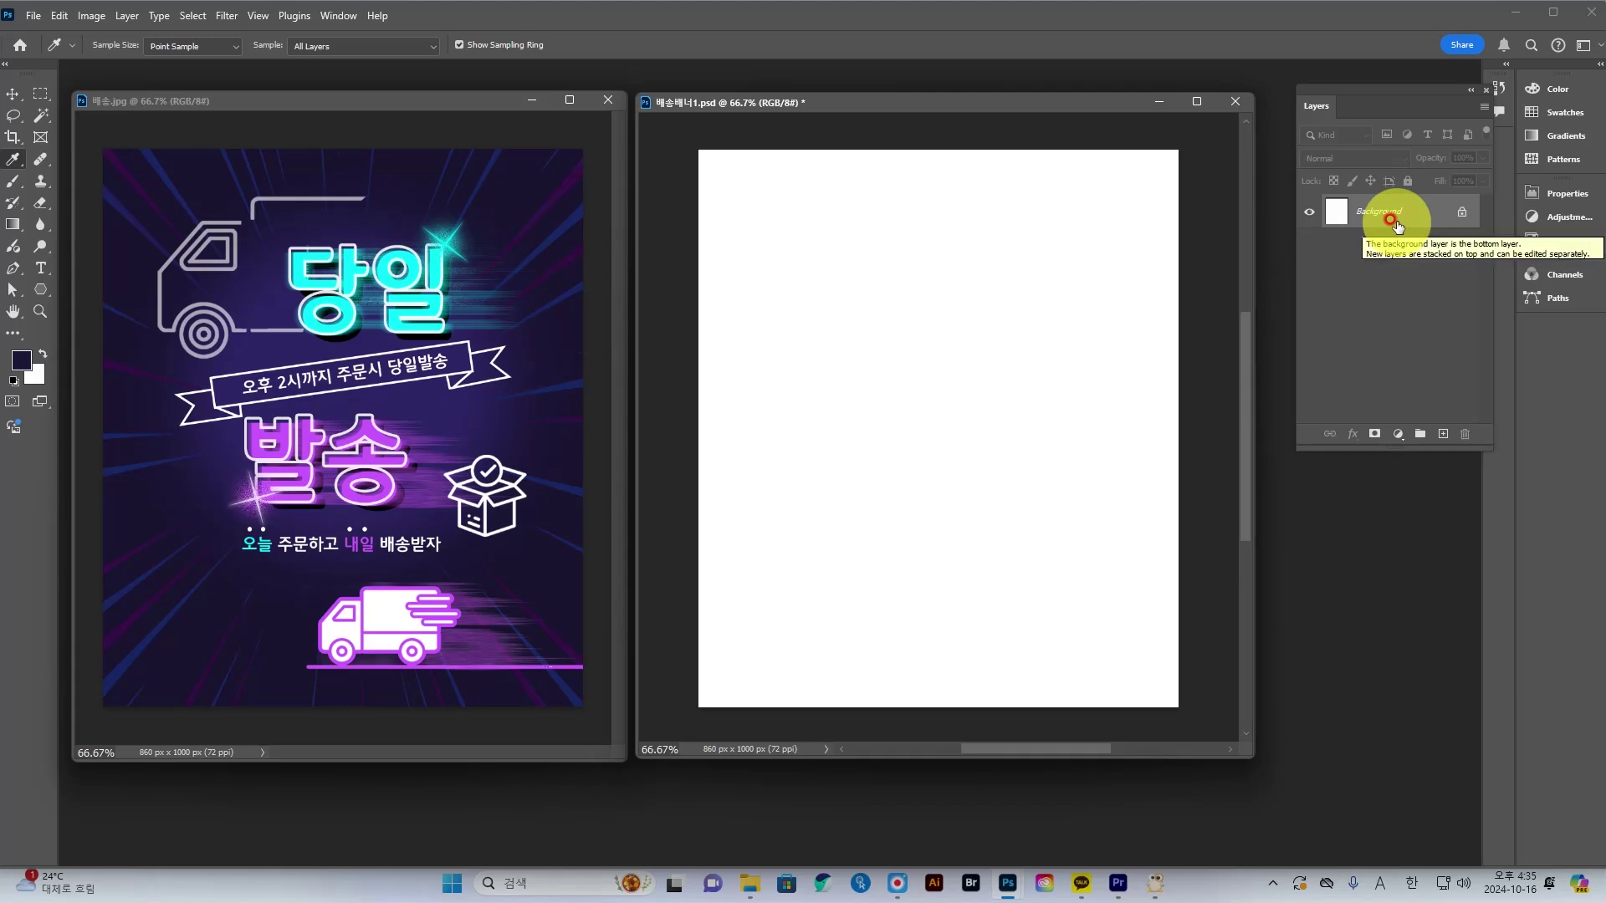
{"action": "key", "text": "alt+Delete"}
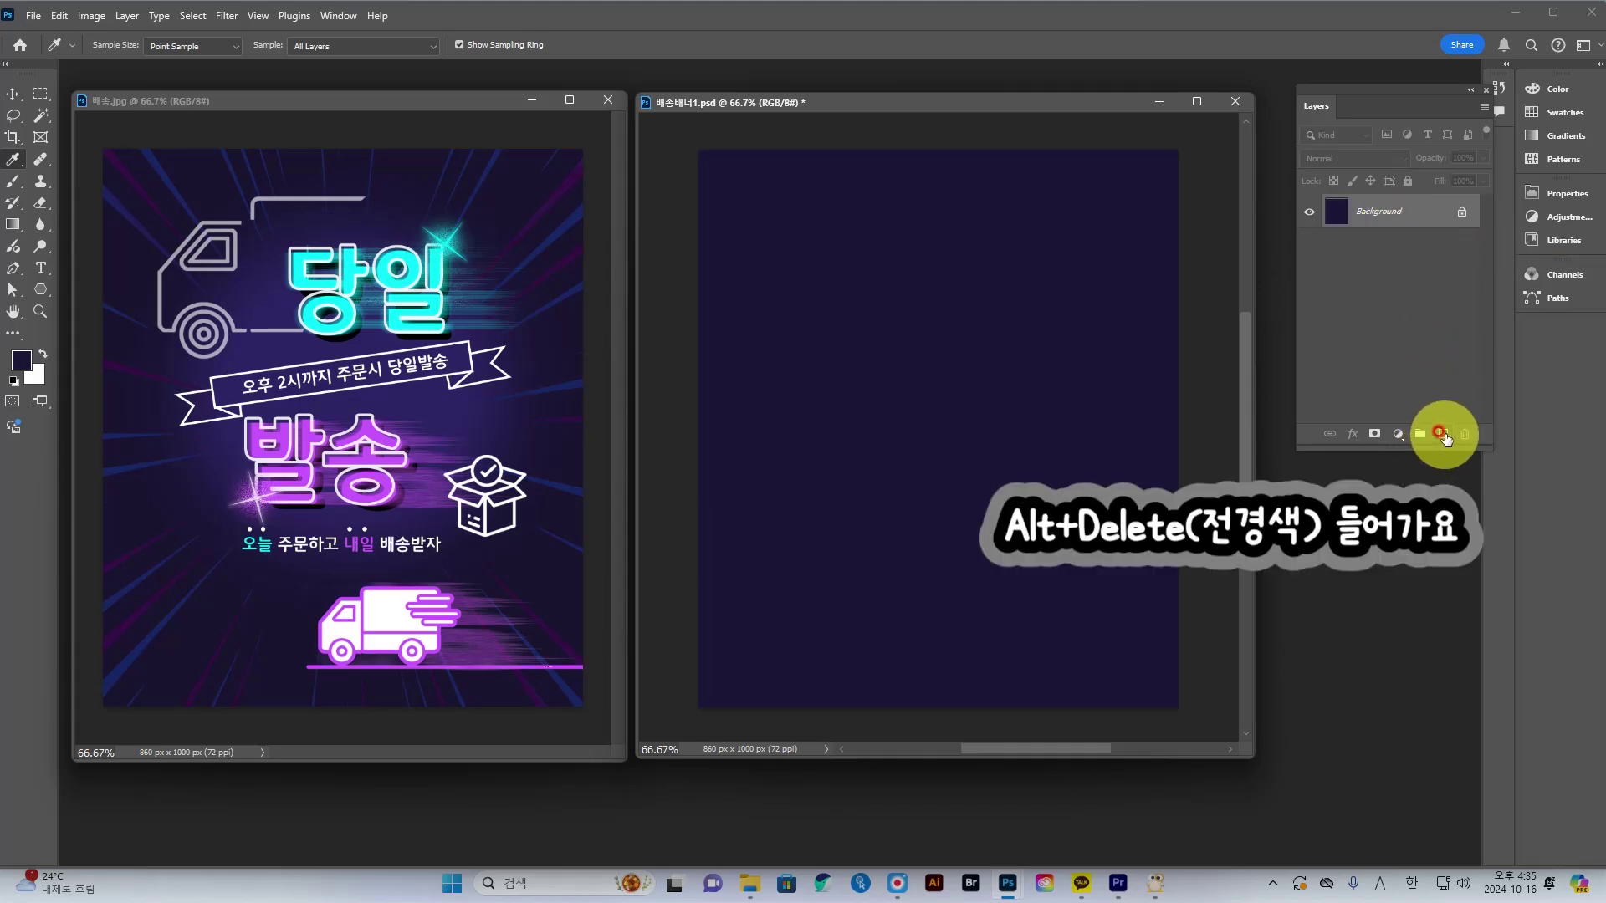
- Add a new layer above the Background, sample the reference's lighter purple, and choose the Brush tool
{"action": "left_click", "coordinate": [1443, 434]}
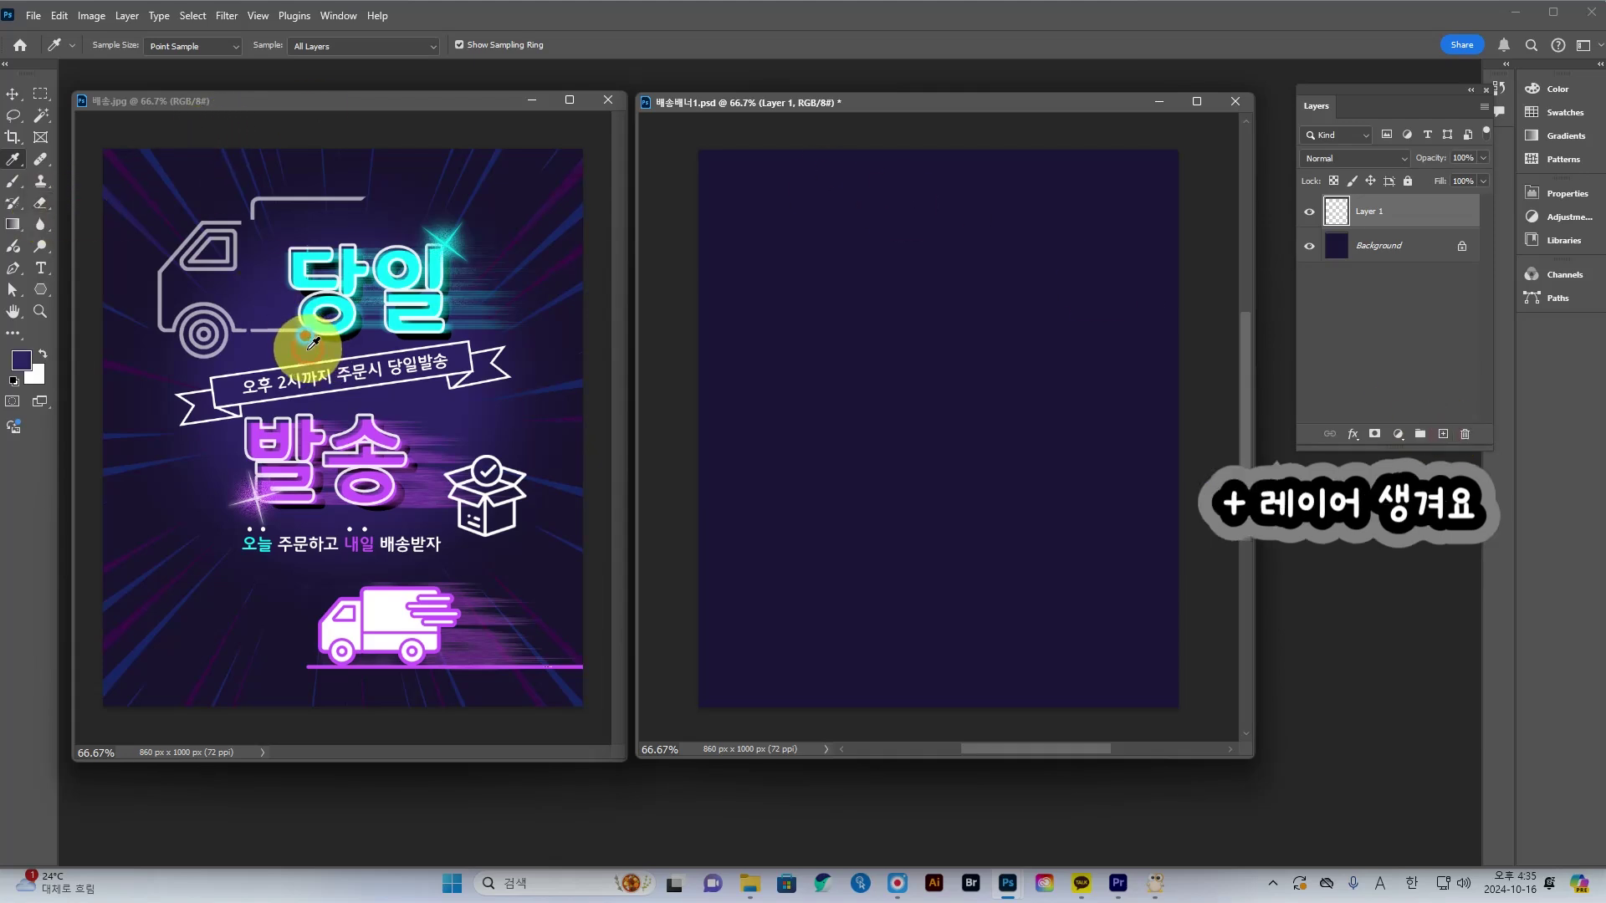
{"action": "left_click", "coordinate": [13, 182]}
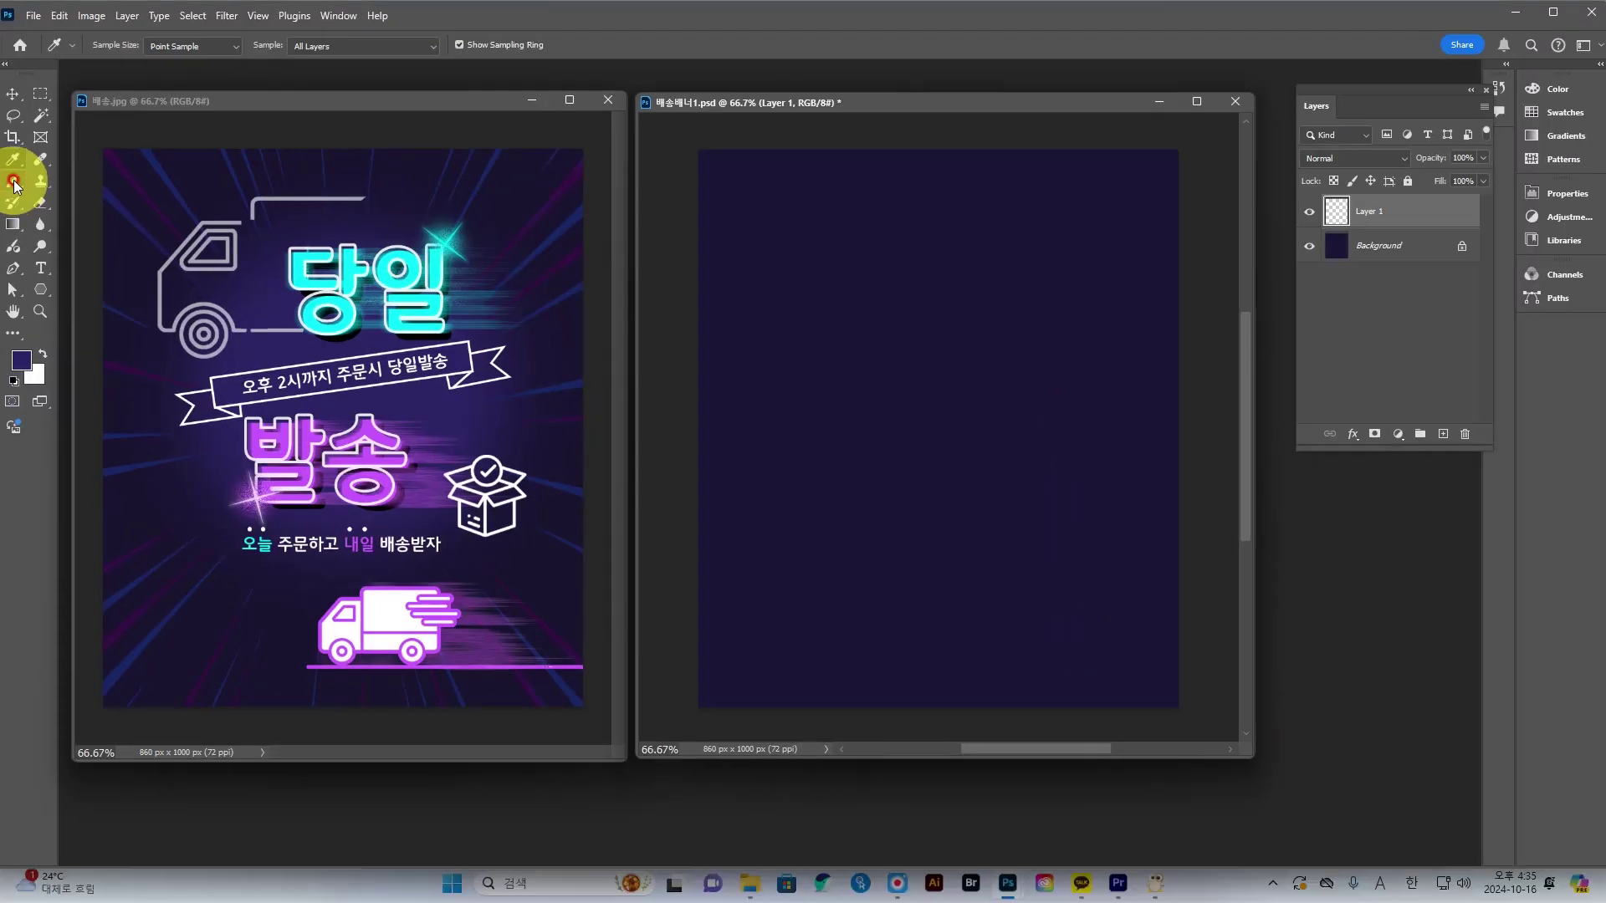
{"action": "left_click", "coordinate": [13, 183]}
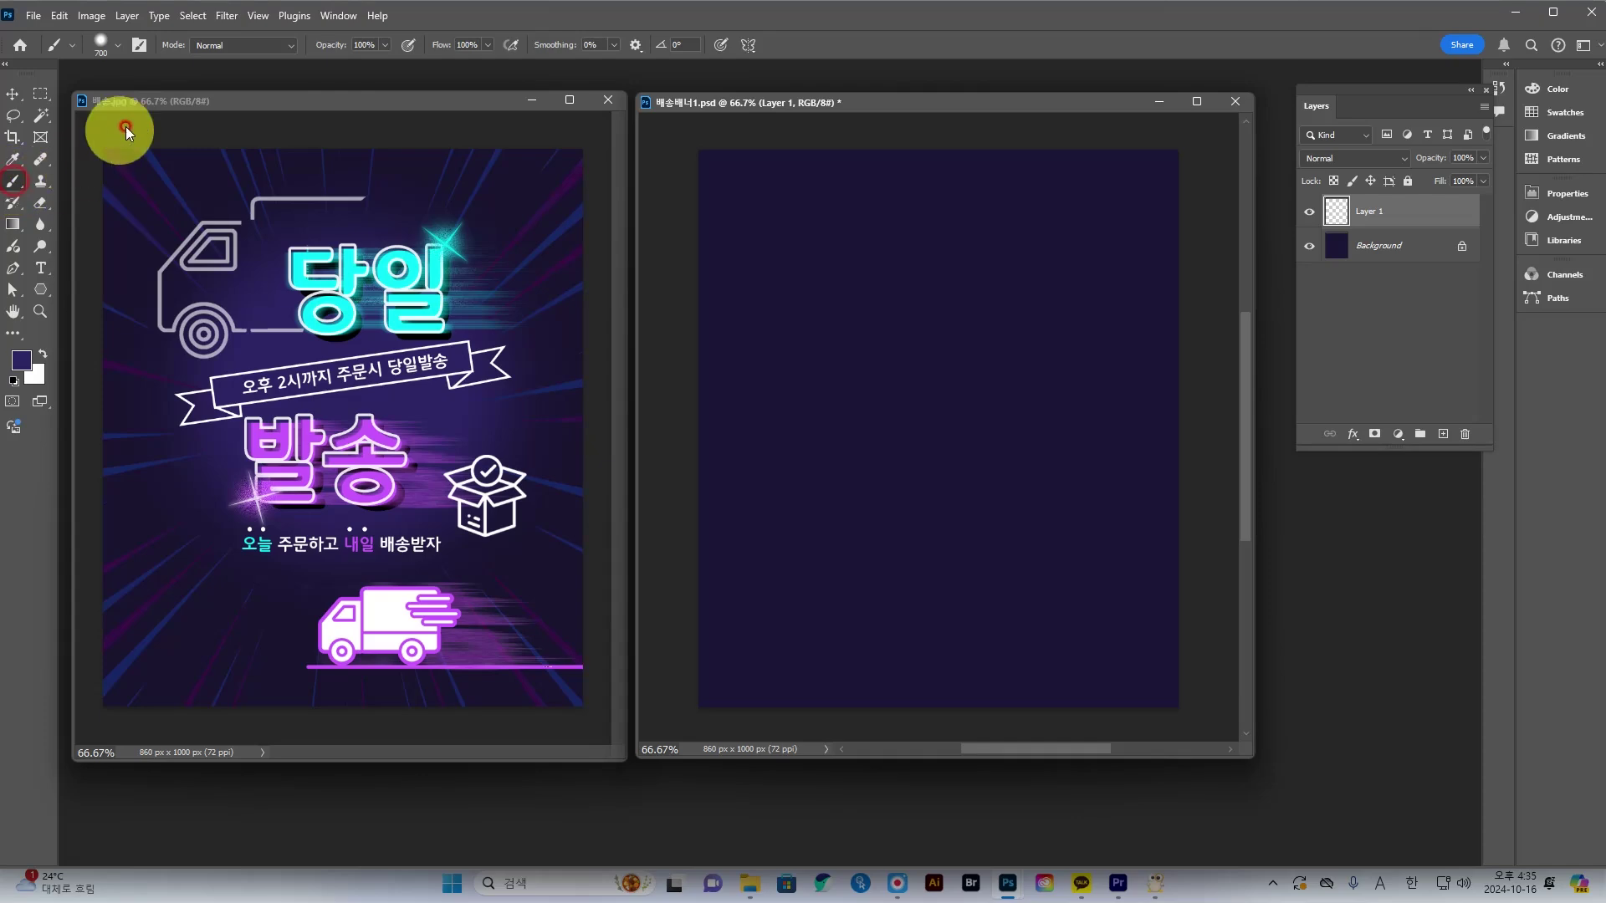
- Set the brush to the Hard Round preset with 50% hardness, trying the Soft Round preset first
{"action": "left_click", "coordinate": [117, 43]}
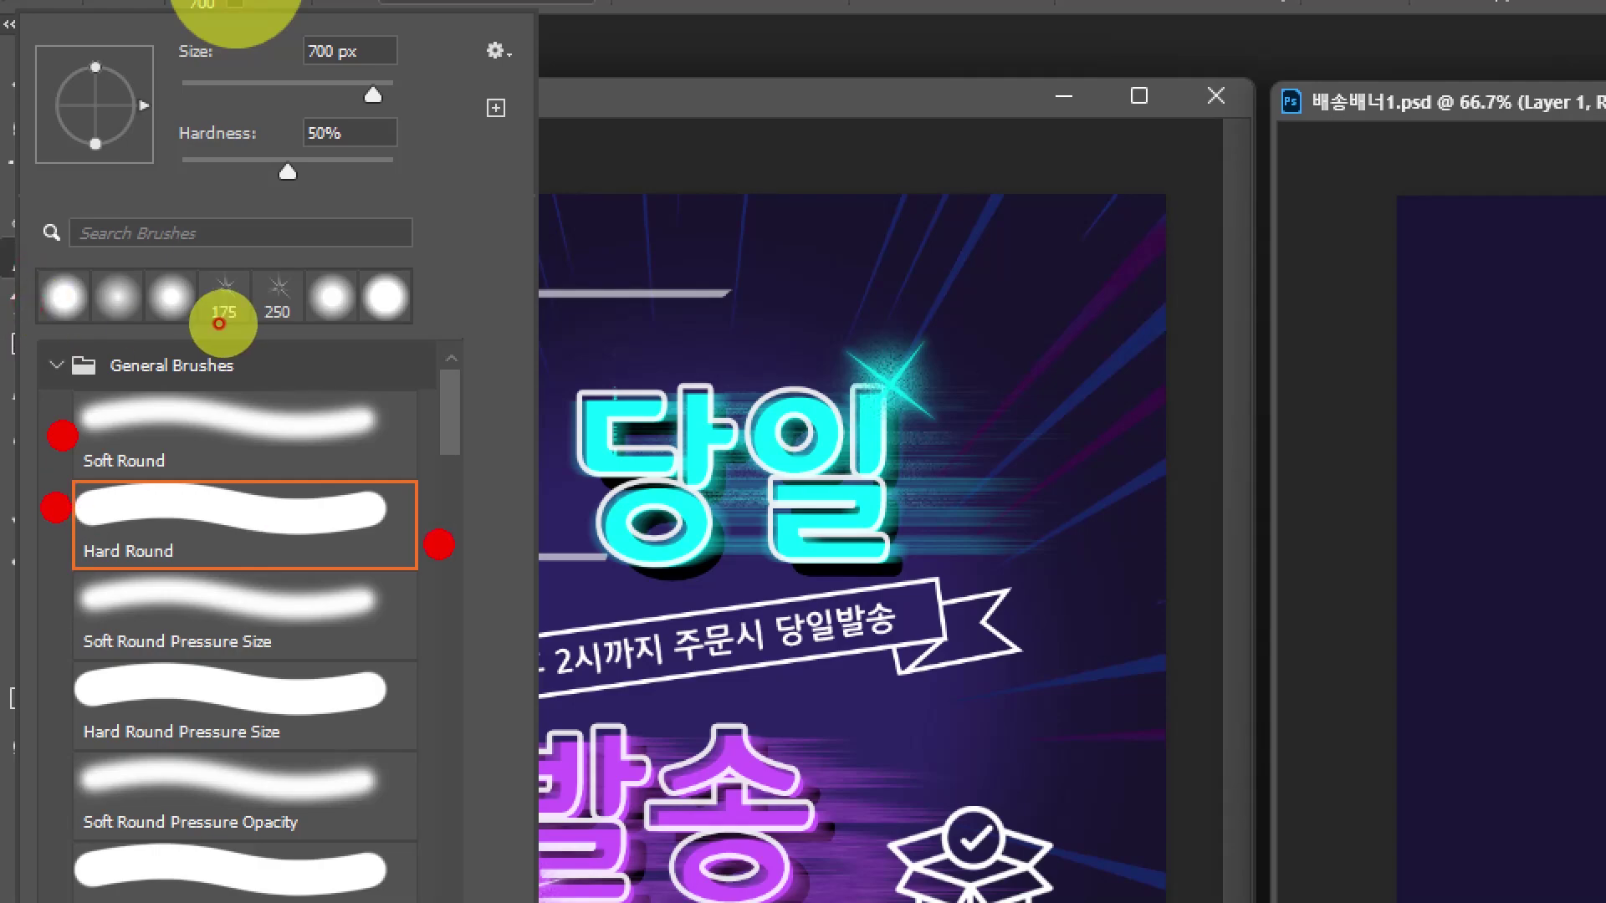
{"action": "key", "text": "Escape"}
{"action": "left_click", "coordinate": [118, 45]}
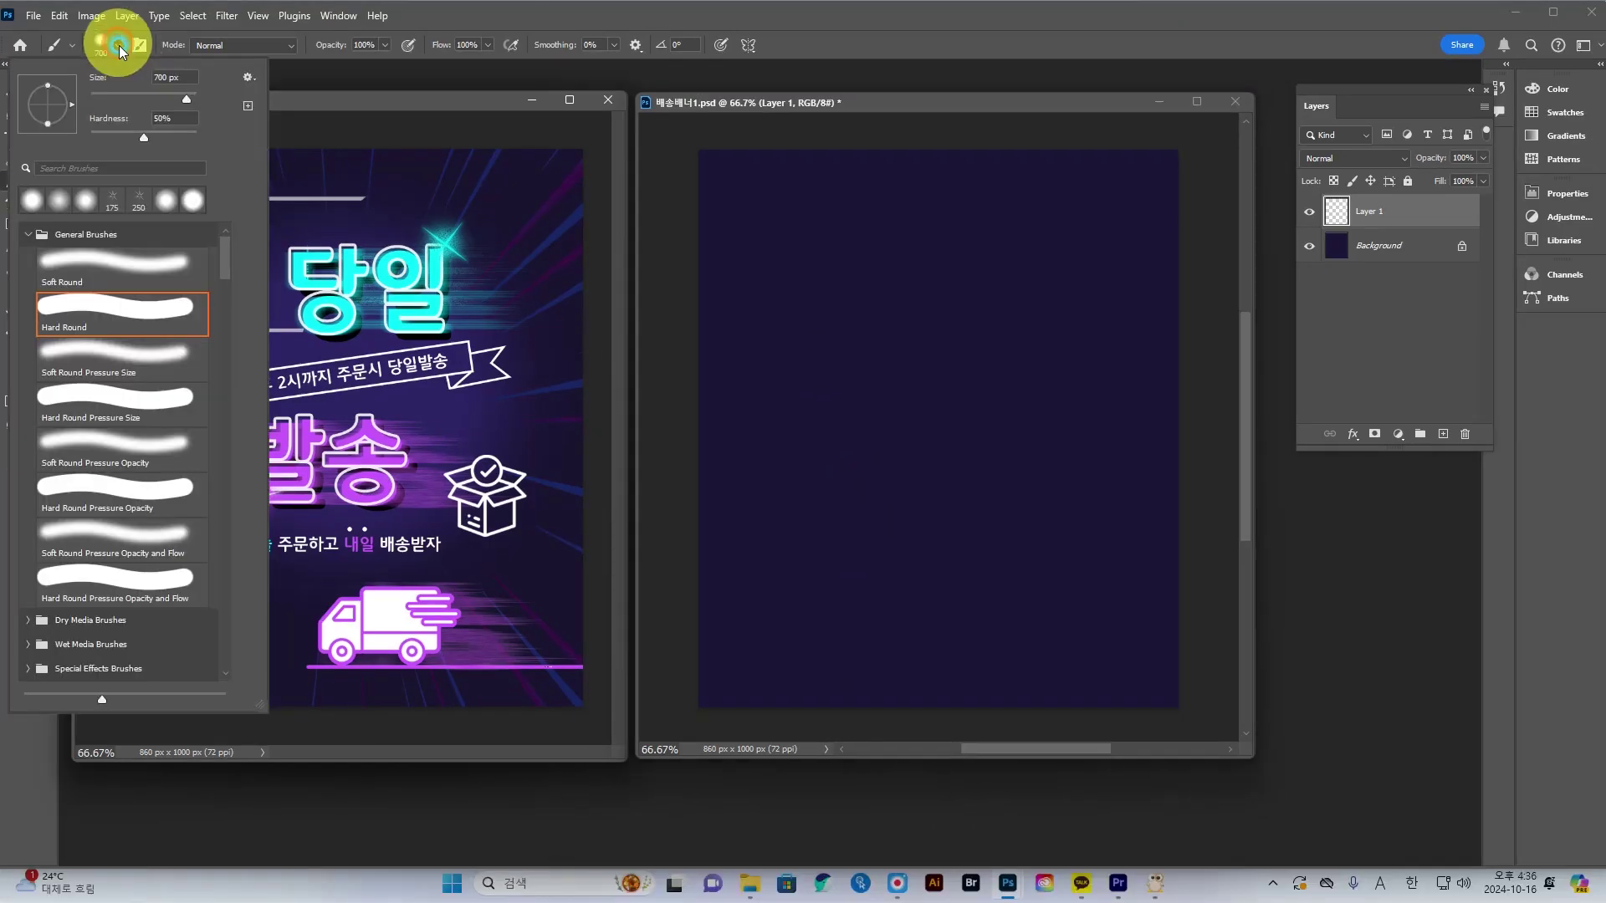
{"action": "left_click", "coordinate": [100, 268]}
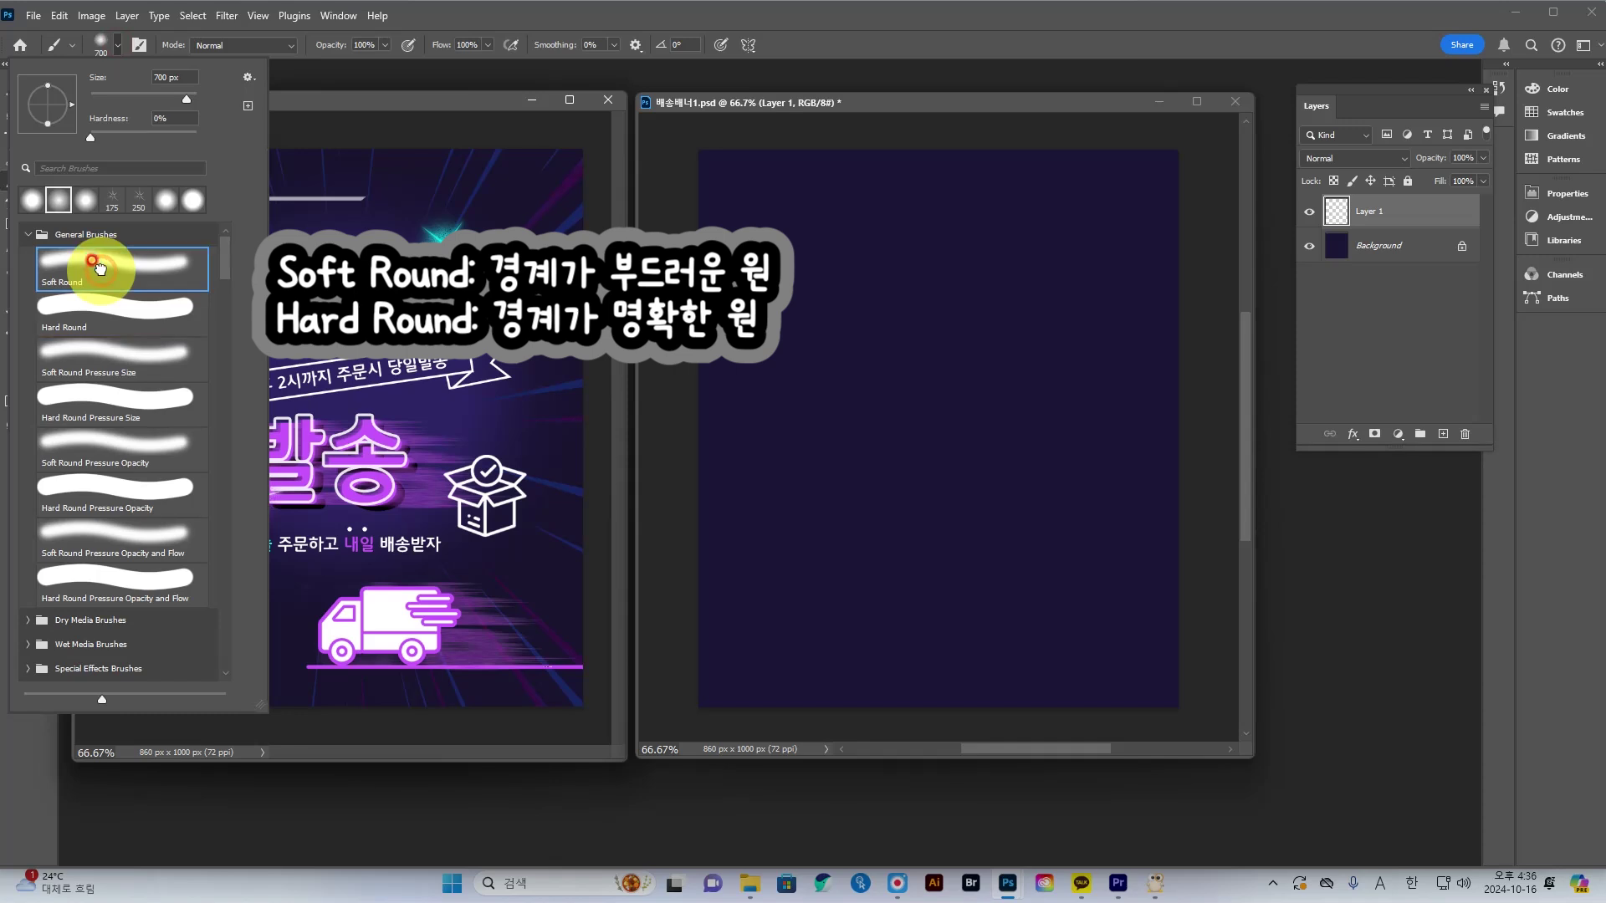
{"action": "left_click", "coordinate": [121, 316]}
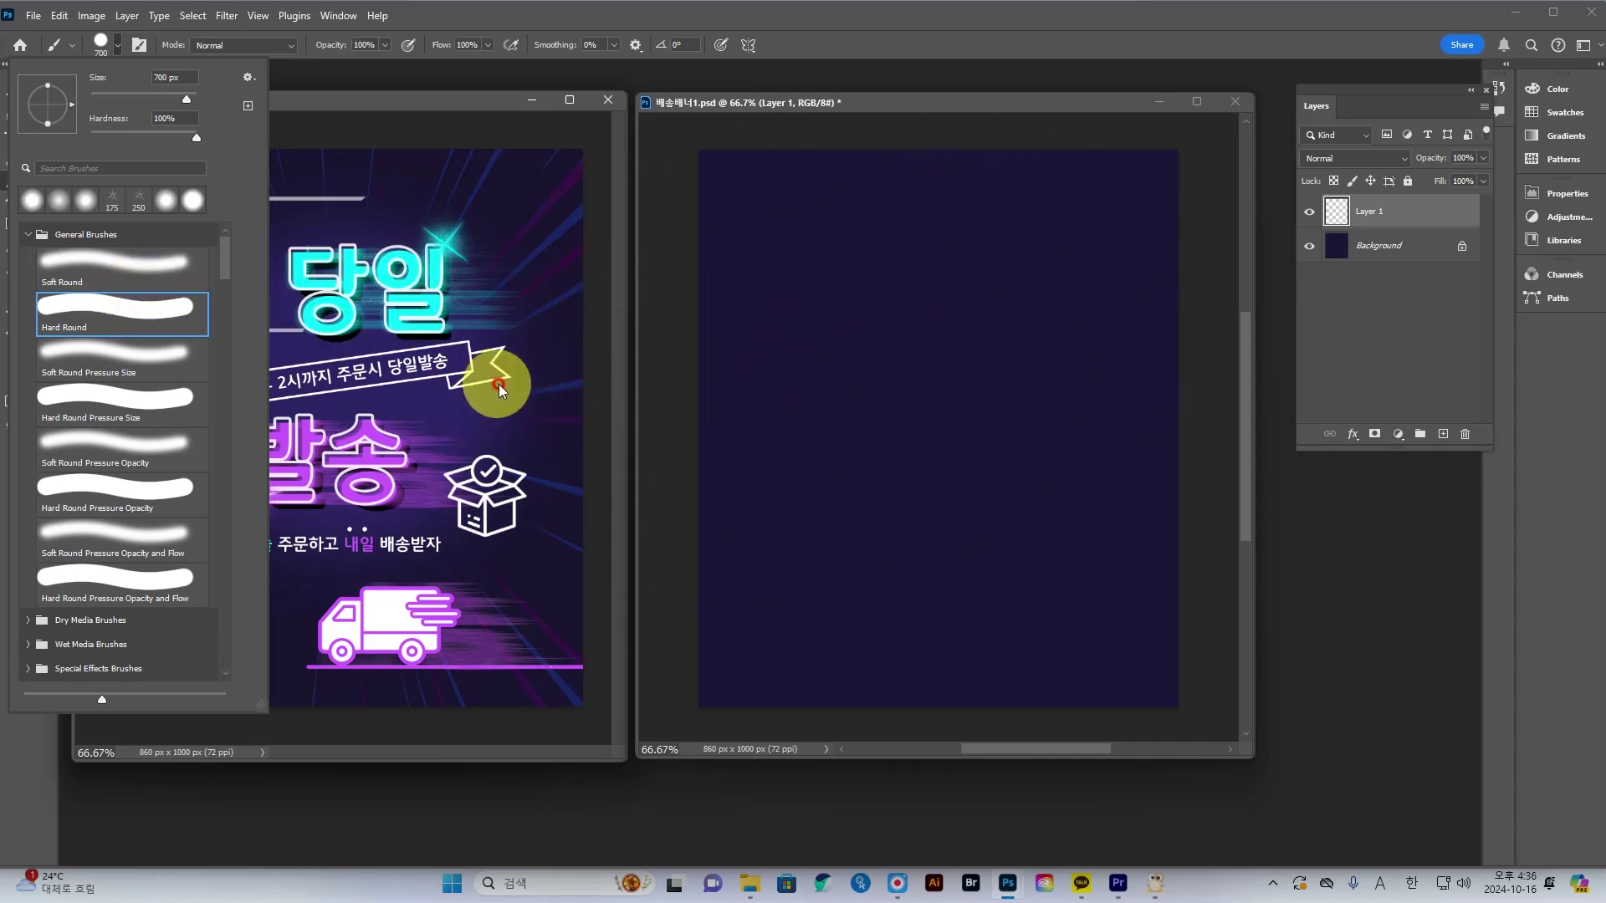
{"action": "left_click", "coordinate": [166, 118]}
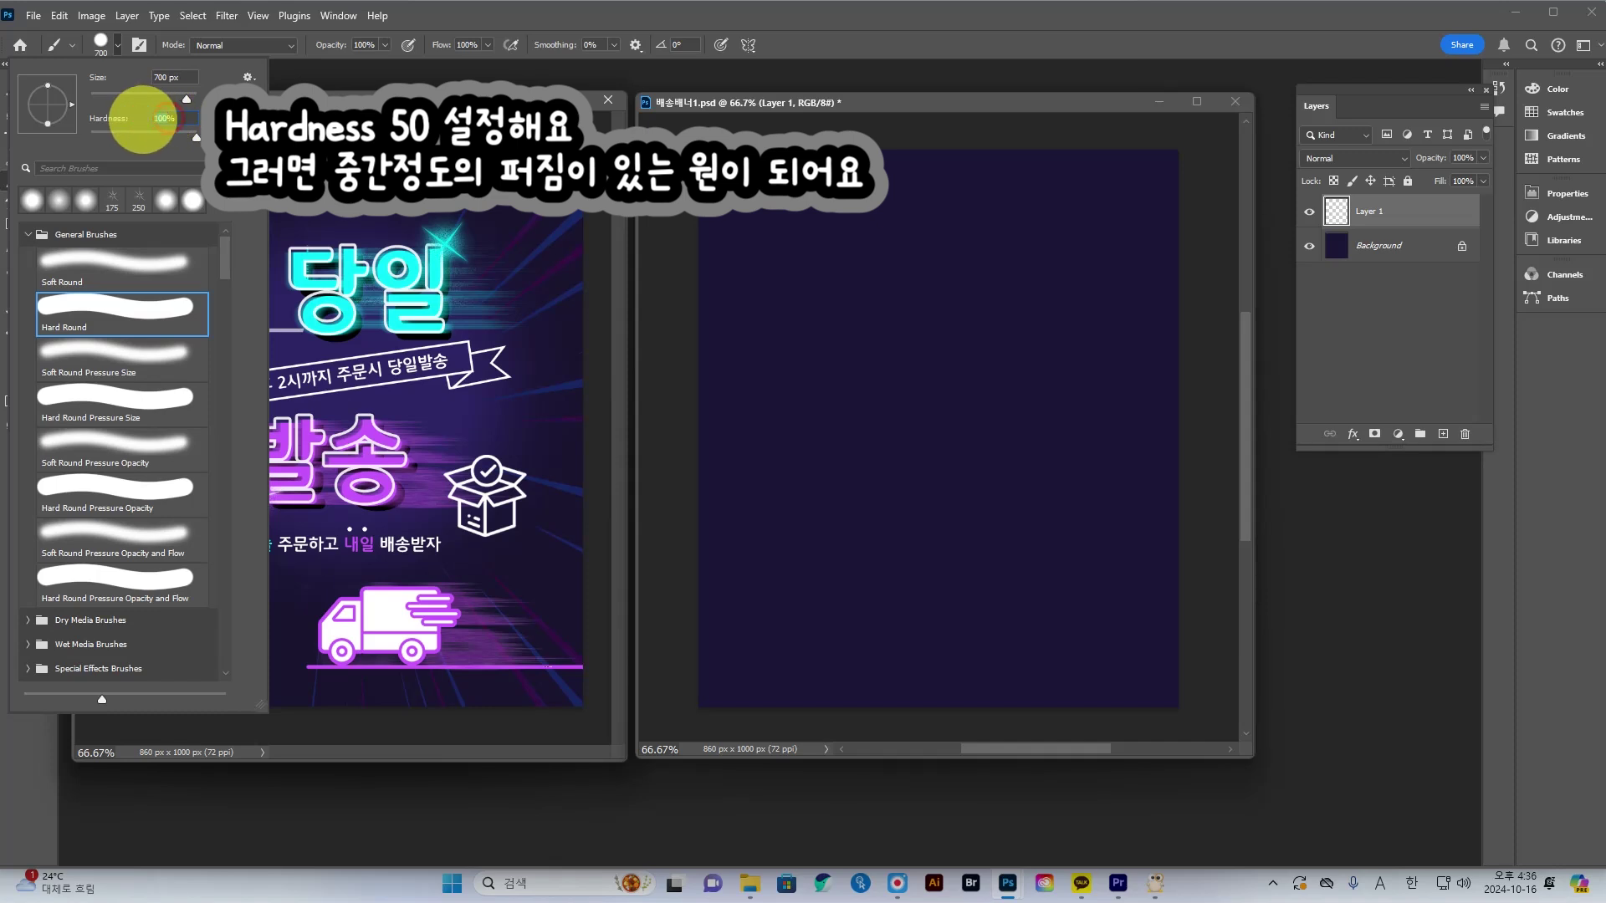
{"action": "left_click", "coordinate": [882, 107]}
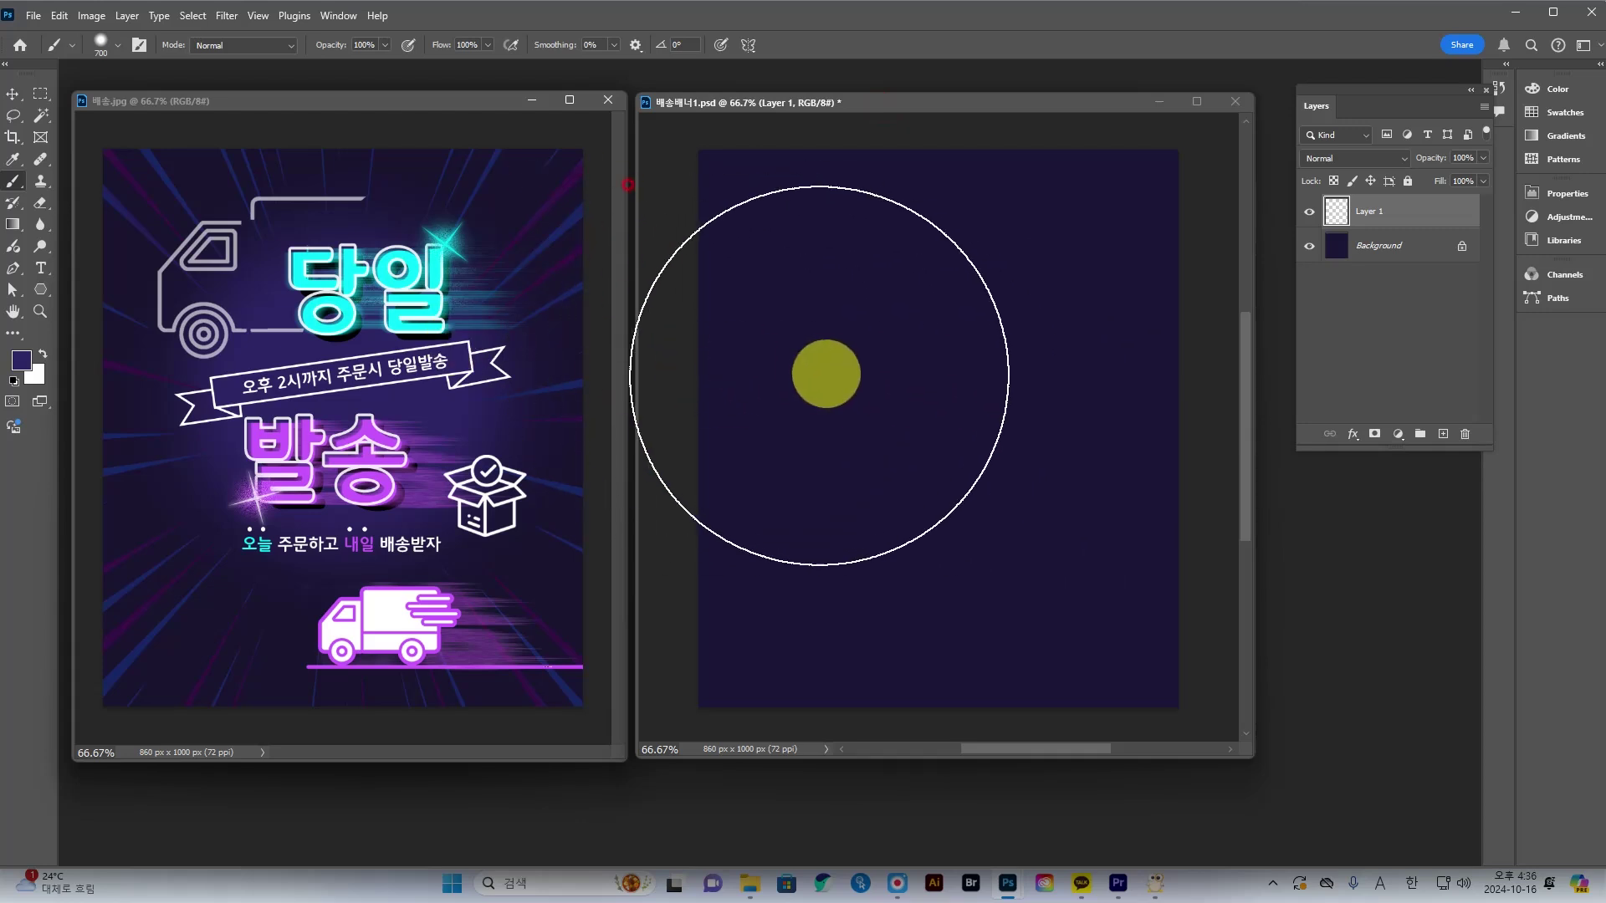
- Try smaller and larger brush sizes over the banner canvas, ending at 500 px
{"action": "key", "text": "bracketleft"}
{"action": "key", "text": "bracketleft"}
{"action": "key", "text": "bracketleft"}
{"action": "key", "text": "bracketleft"}
{"action": "key", "text": "bracketright"}
{"action": "key", "text": "bracketright"}
{"action": "key", "text": "bracketright"}
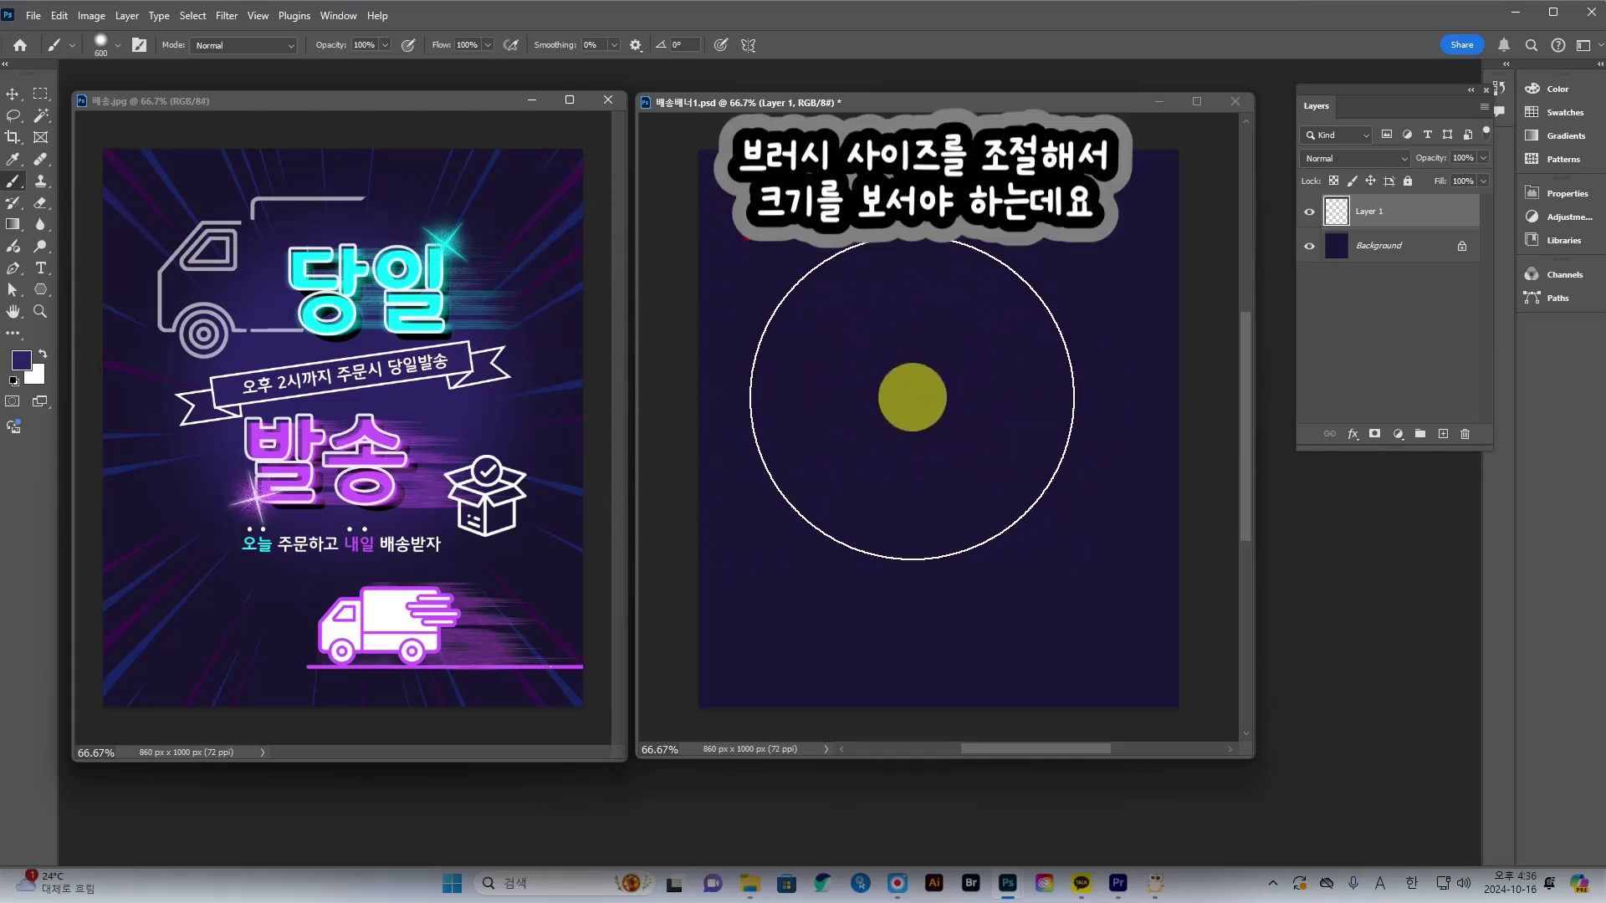
{"action": "key", "text": "bracketleft"}
{"action": "key", "text": "bracketleft"}
{"action": "key", "text": "bracketright"}
{"action": "key", "text": "bracketright"}
{"action": "key", "text": "bracketleft"}
{"action": "key", "text": "bracketleft"}
{"action": "key", "text": "bracketright"}
{"action": "key", "text": "bracketright"}
{"action": "key", "text": "bracketleft"}
{"action": "key", "text": "bracketleft"}
{"action": "key", "text": "bracketright"}
{"action": "key", "text": "bracketright"}
{"action": "key", "text": "bracketleft"}
{"action": "key", "text": "bracketleft"}
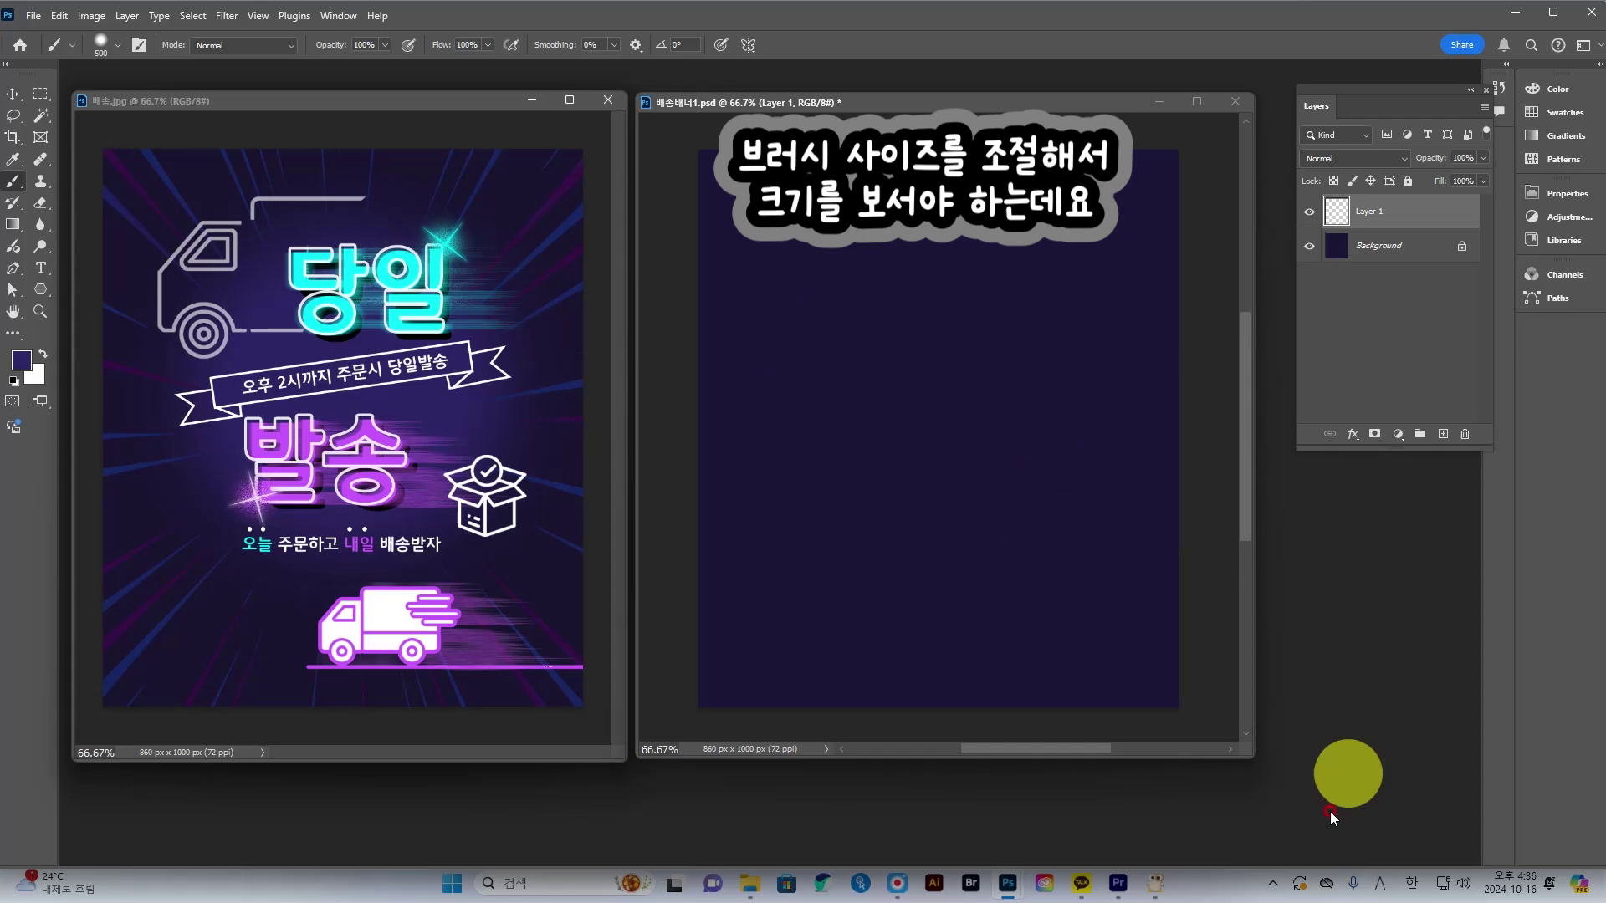
- Consult the keyboard reference image, return to the banner, and enlarge the brush to 700 px
{"action": "left_click", "coordinate": [1164, 880]}
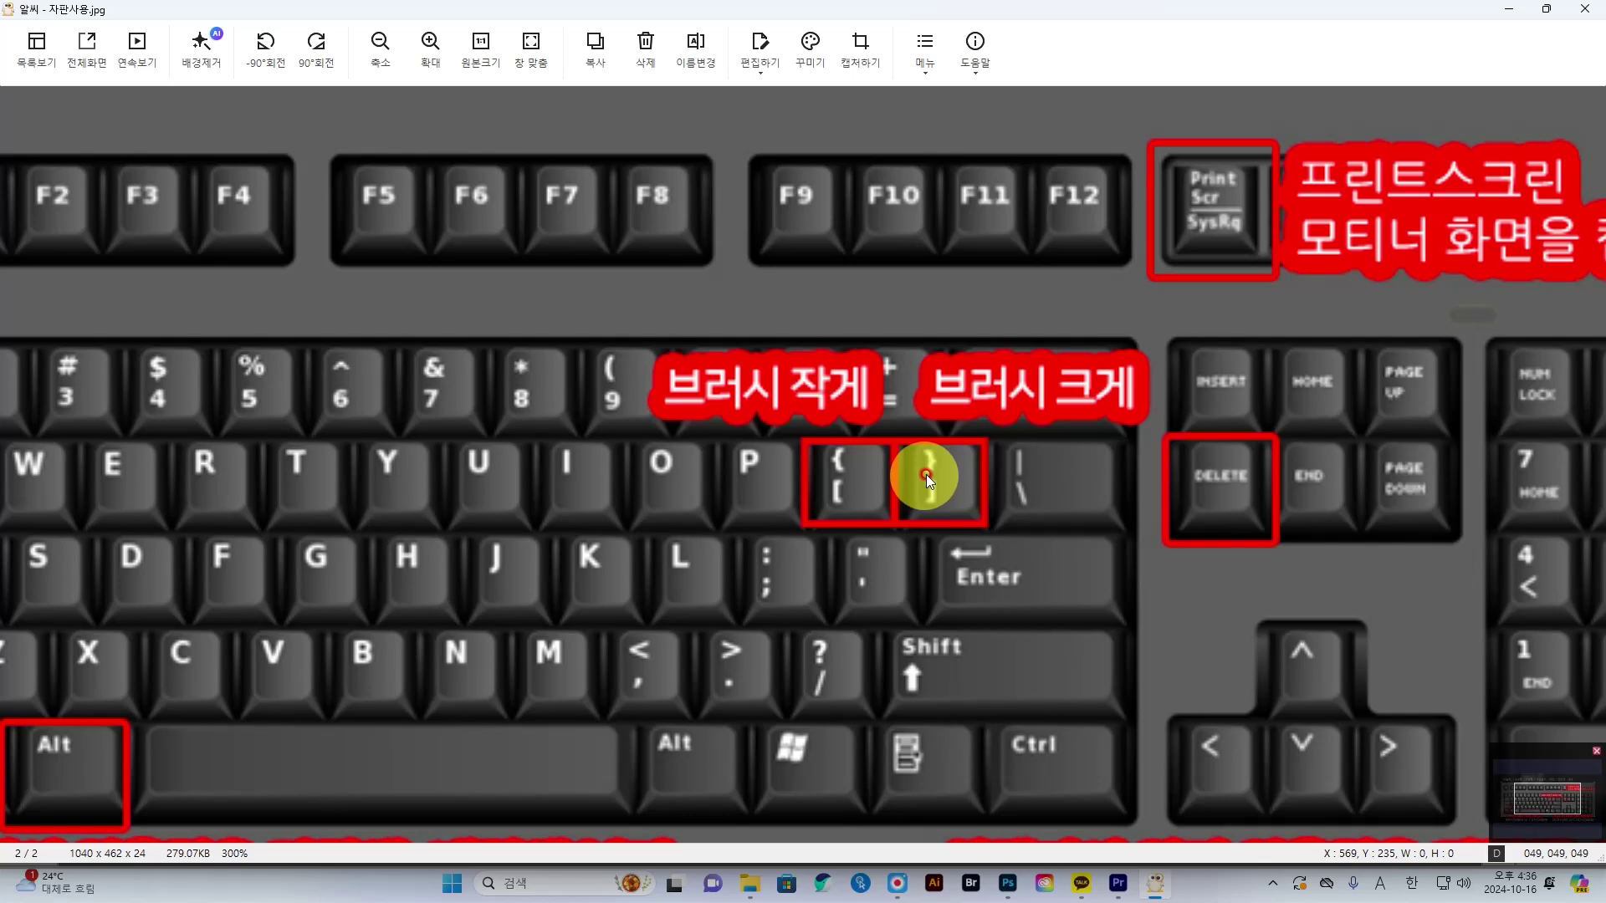
{"action": "left_click", "coordinate": [1508, 10]}
{"action": "key", "text": "bracketright"}
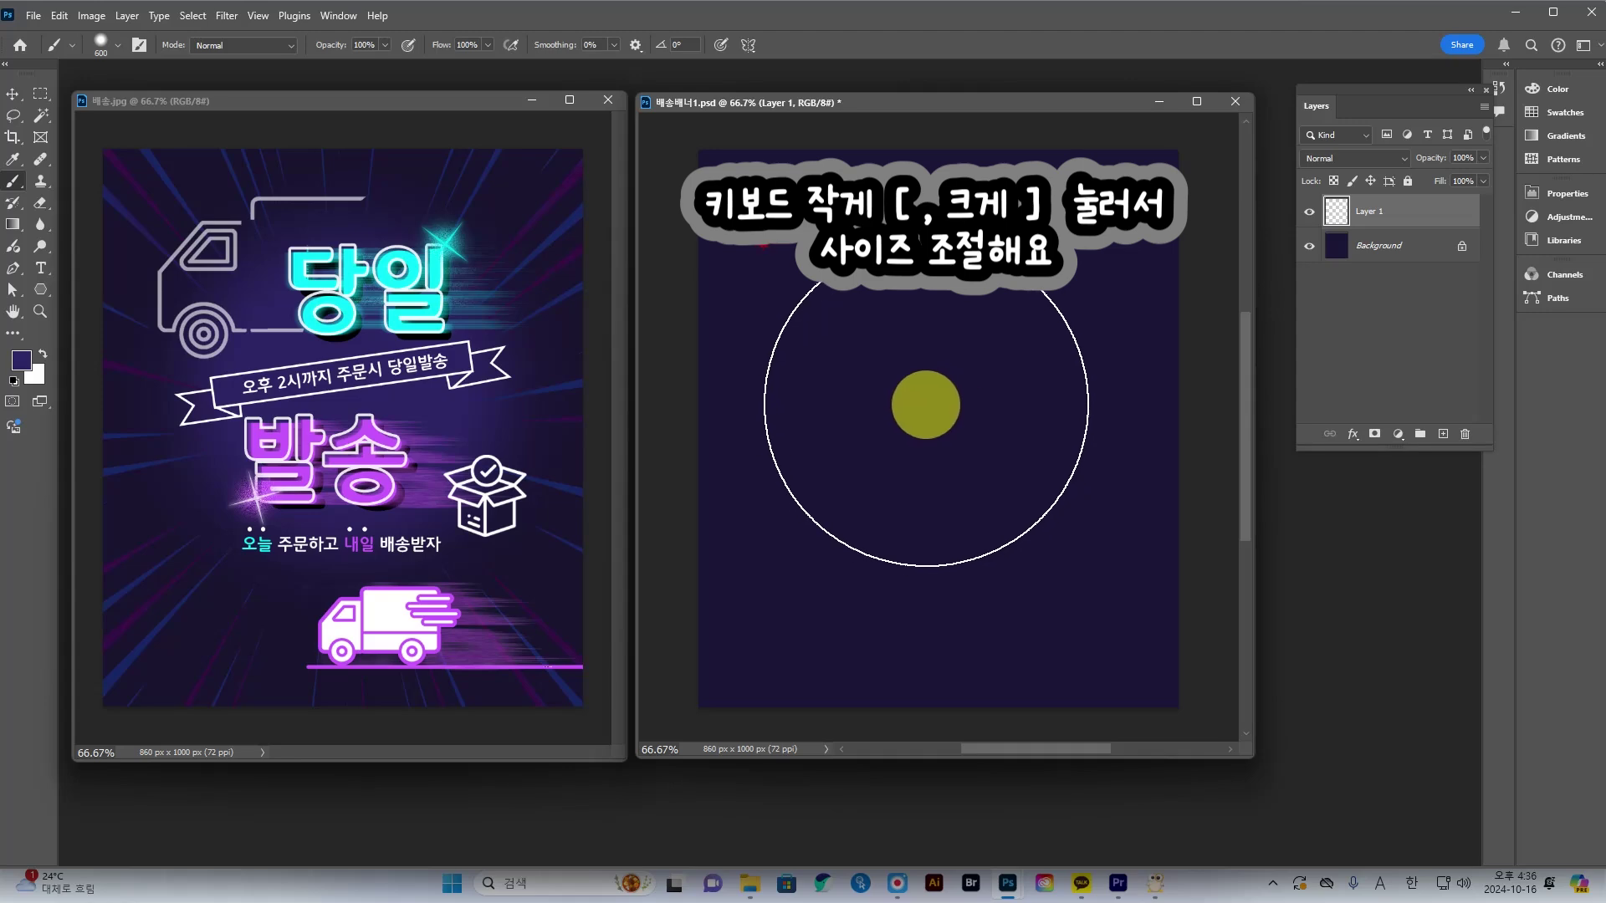
{"action": "key", "text": "bracketright"}
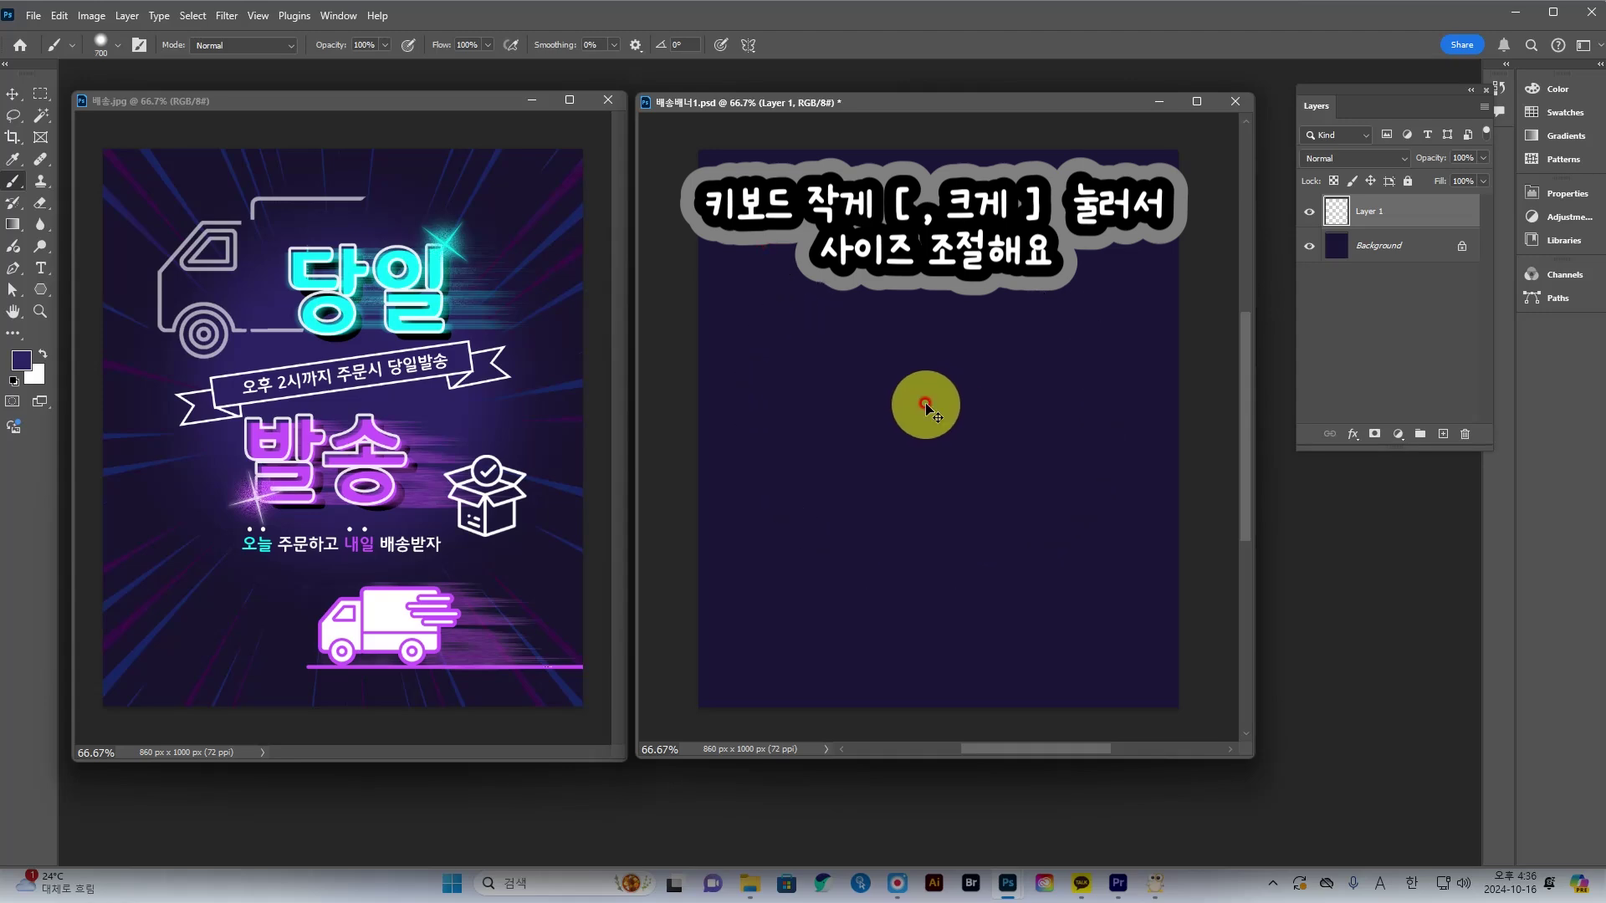
- Paint a single soft-edged purple circle in the middle of the banner on the new layer
{"action": "key", "text": "ctrl+1"}
{"action": "left_click", "coordinate": [188, 157]}
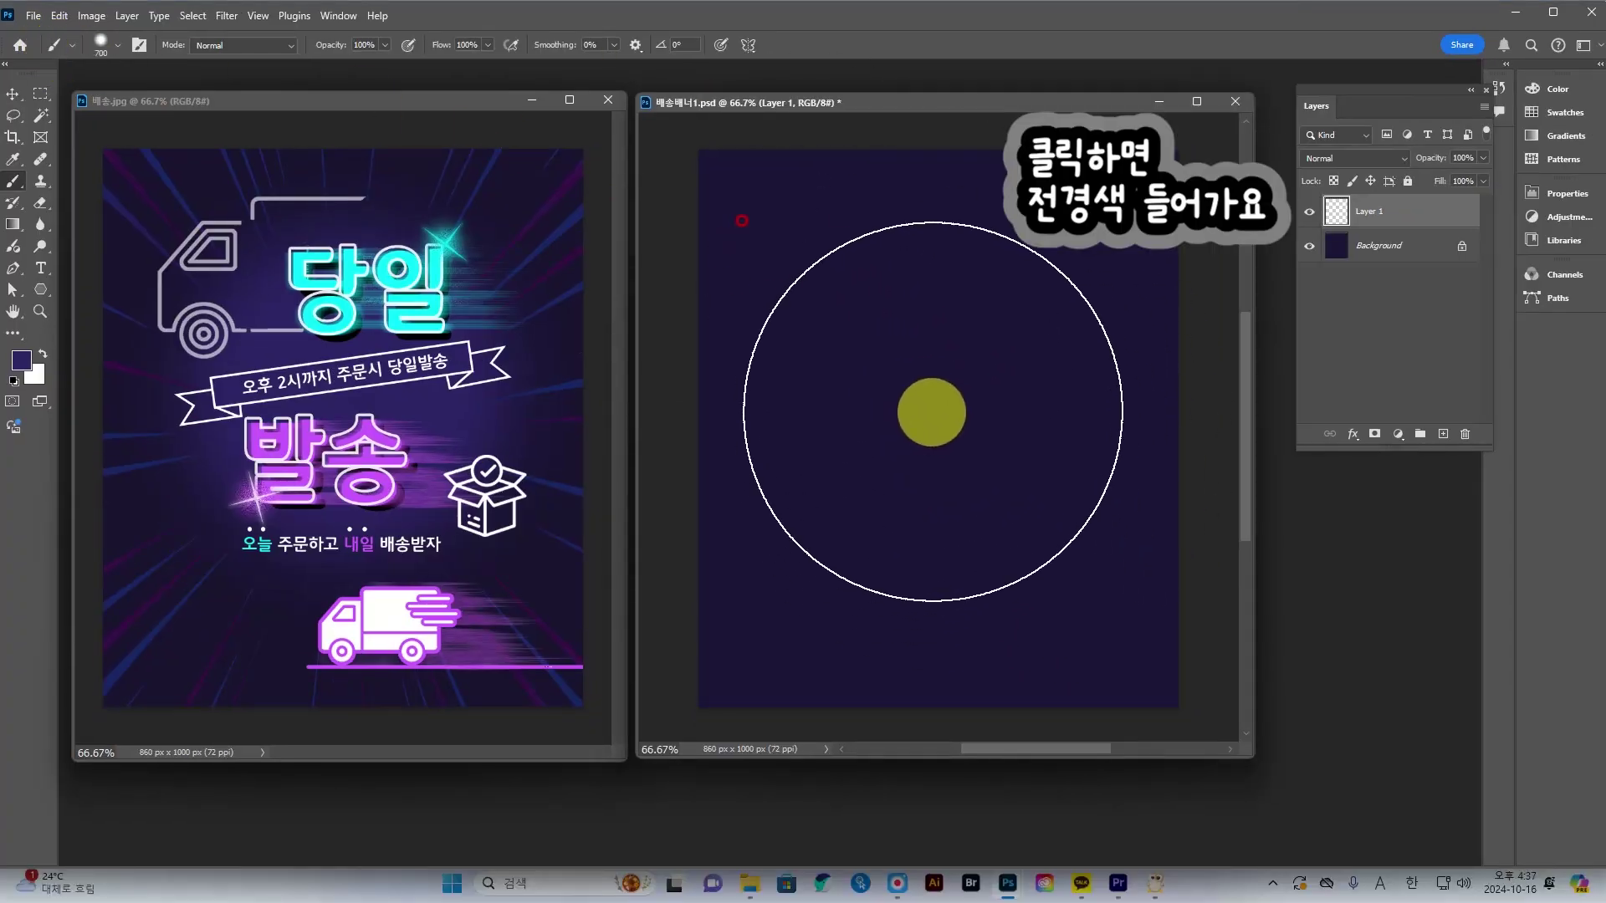
{"action": "left_click", "coordinate": [931, 413]}
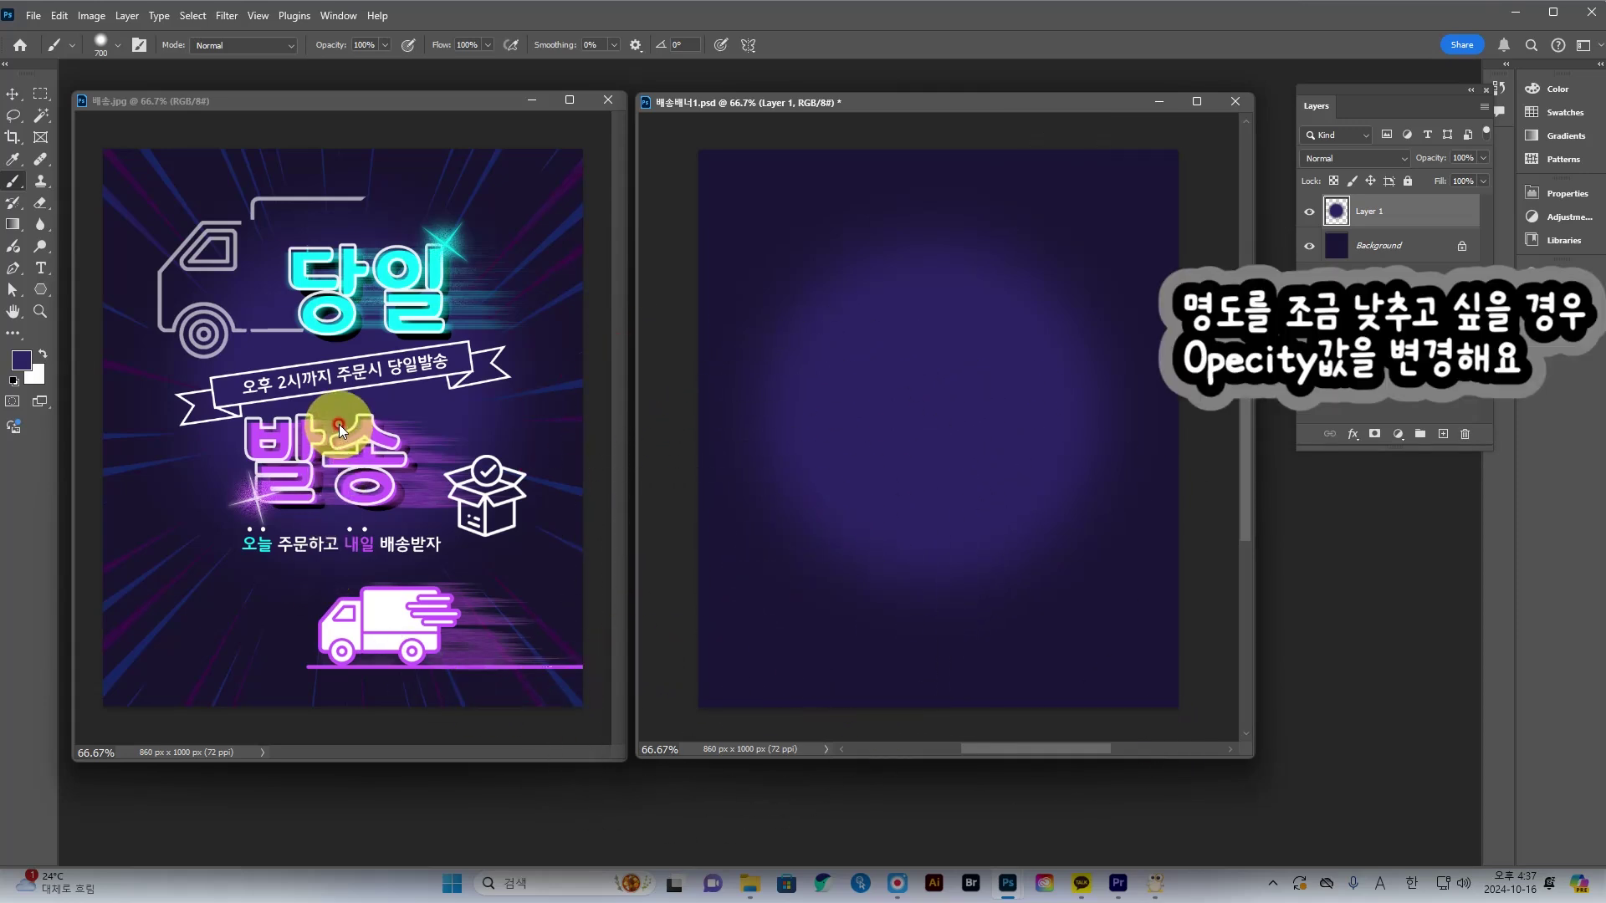
- Lower the opacity of the purple circle's layer to 64%
{"action": "left_click", "coordinate": [1483, 159]}
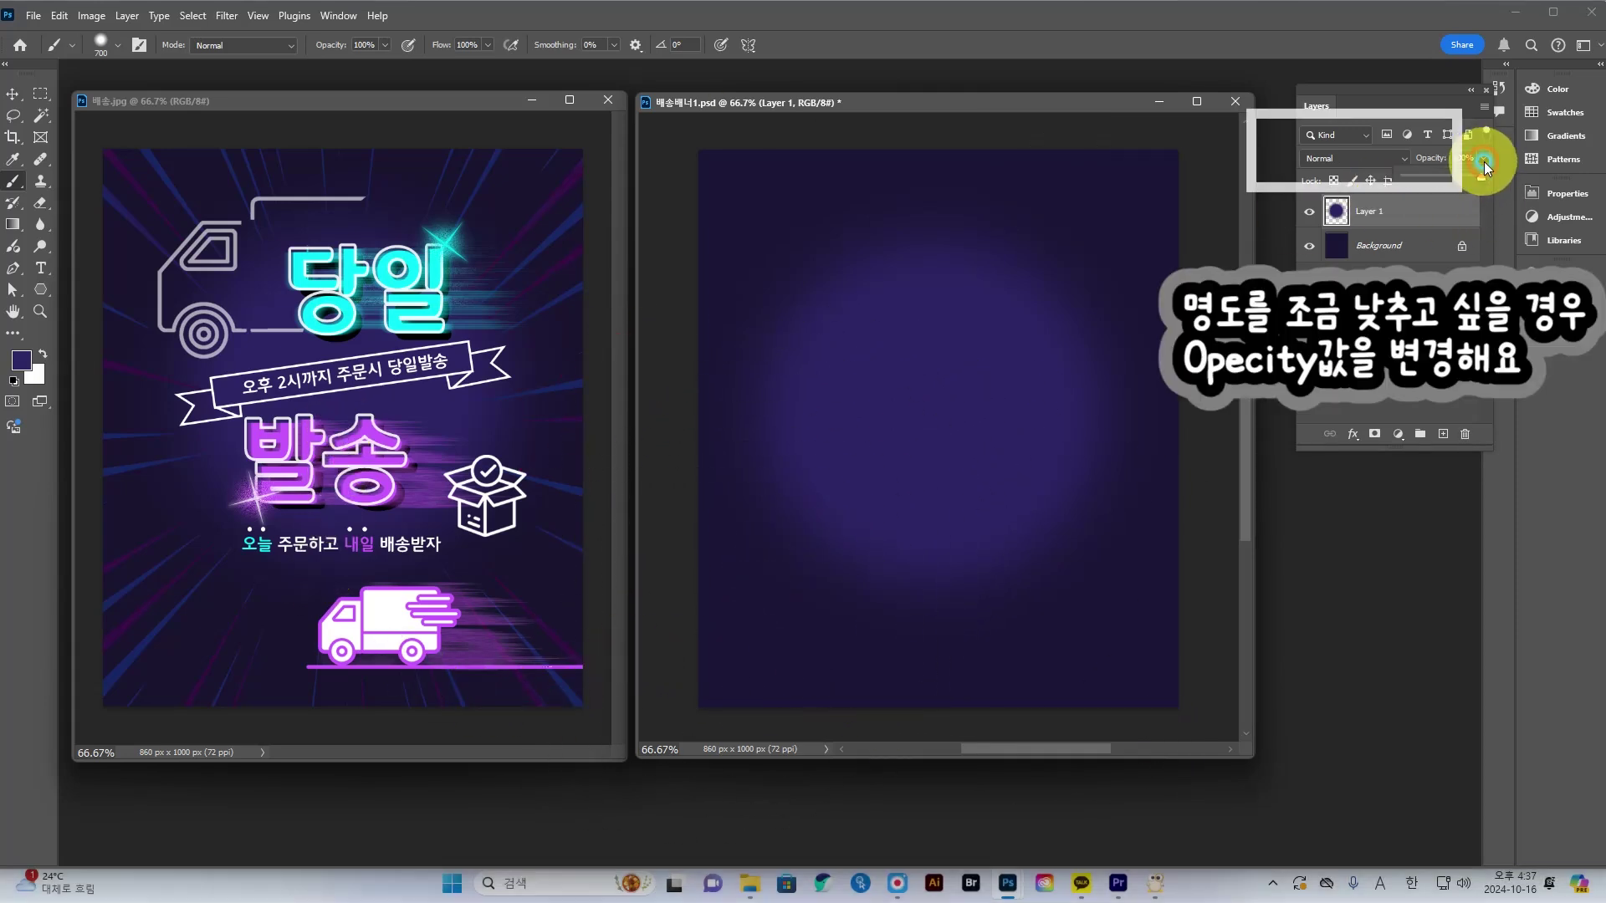
{"action": "left_click", "coordinate": [1484, 166]}
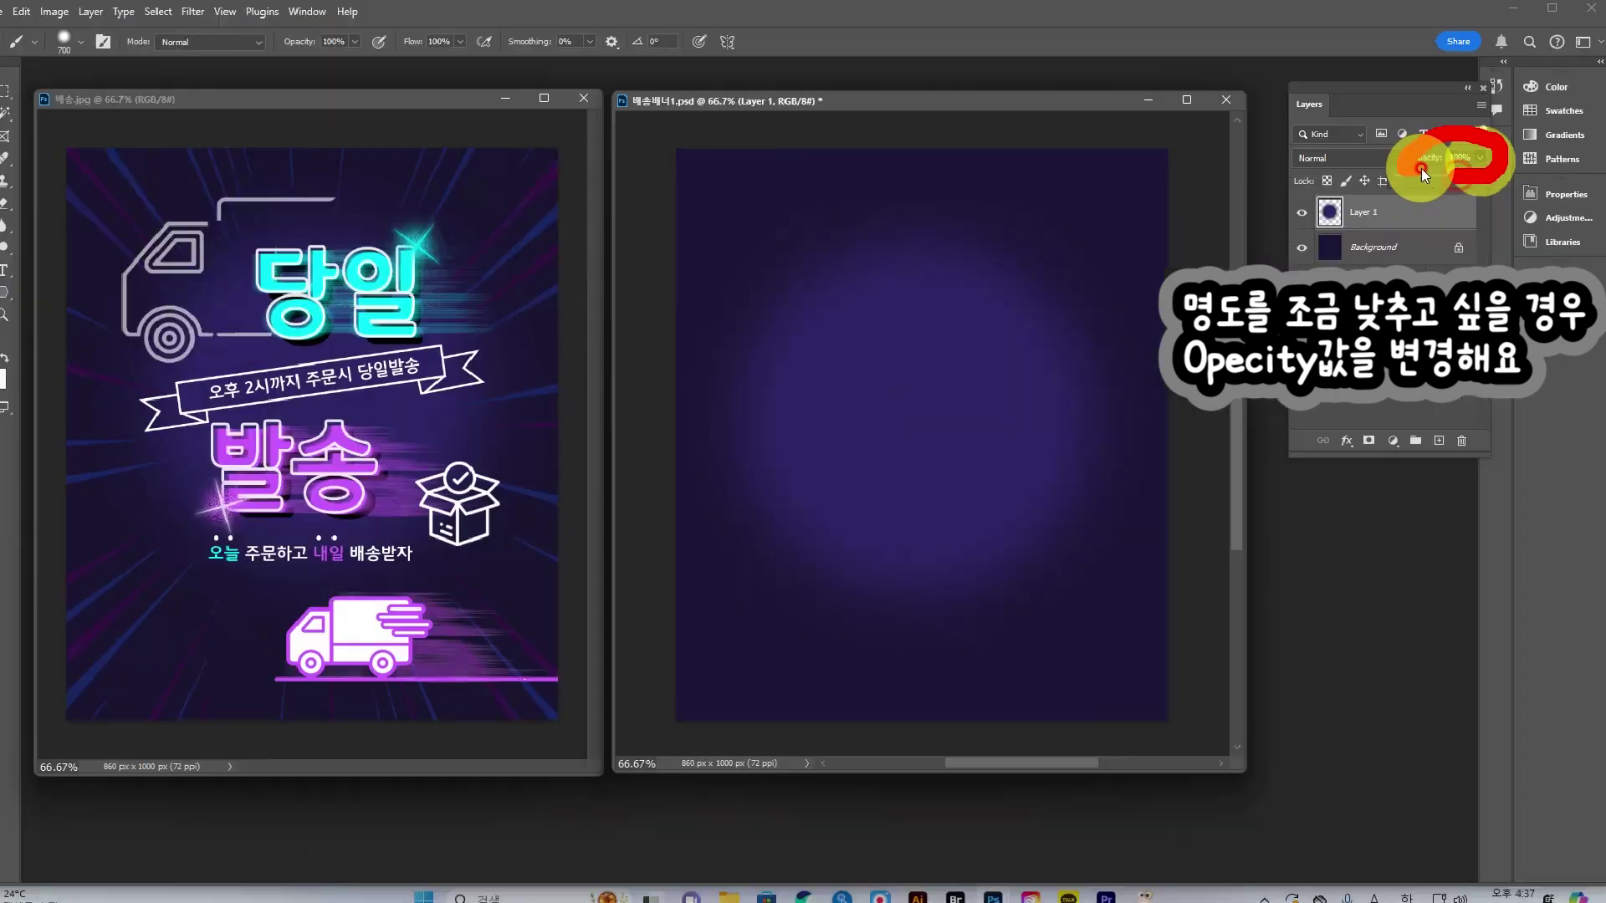
{"action": "left_click", "coordinate": [1480, 167]}
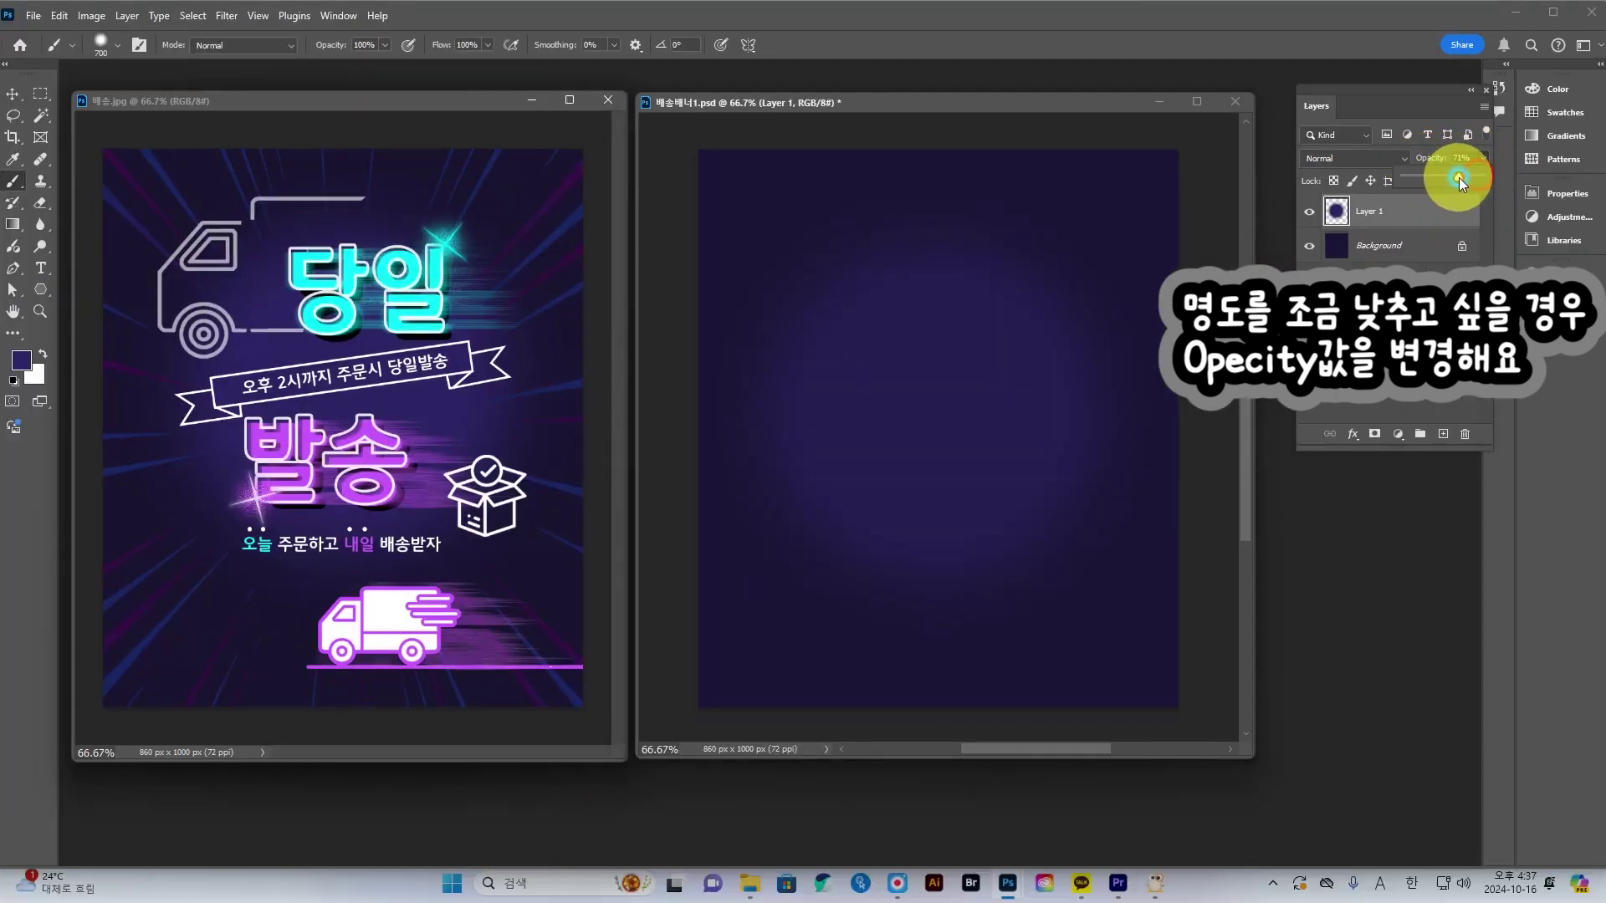
{"action": "left_click_drag", "start_coordinate": [1457, 178], "coordinate": [1455, 178]}
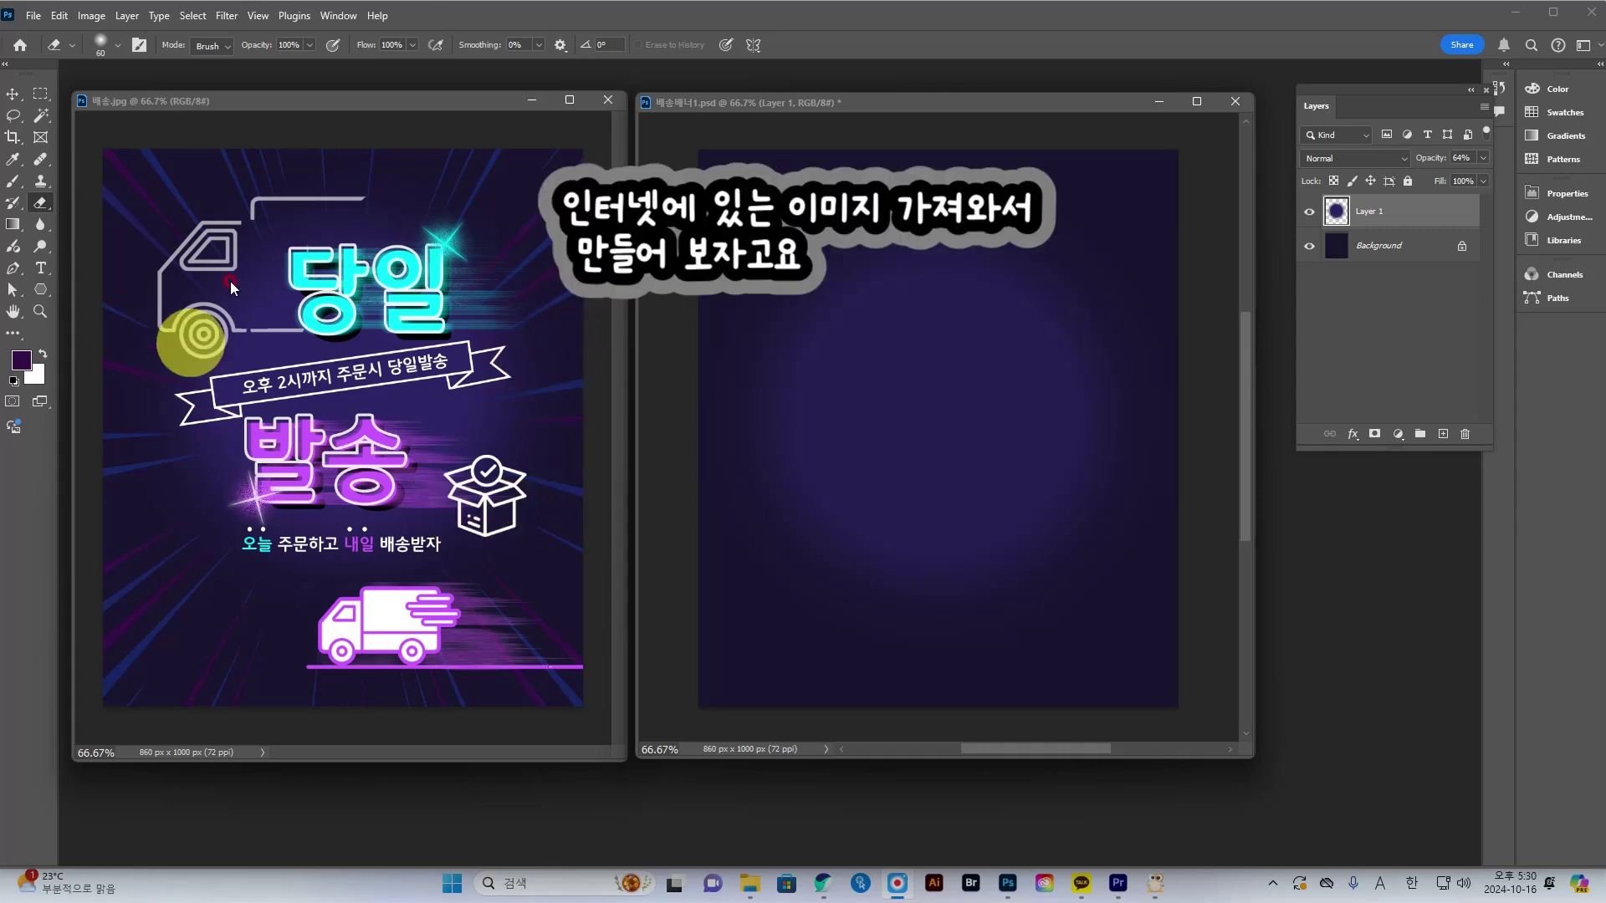
- Switch to the web browser and bring up the Pinterest page with the 방사형 패턴 search
{"action": "left_click", "coordinate": [824, 883]}
{"action": "mouse_move", "coordinate": [569, 425]}
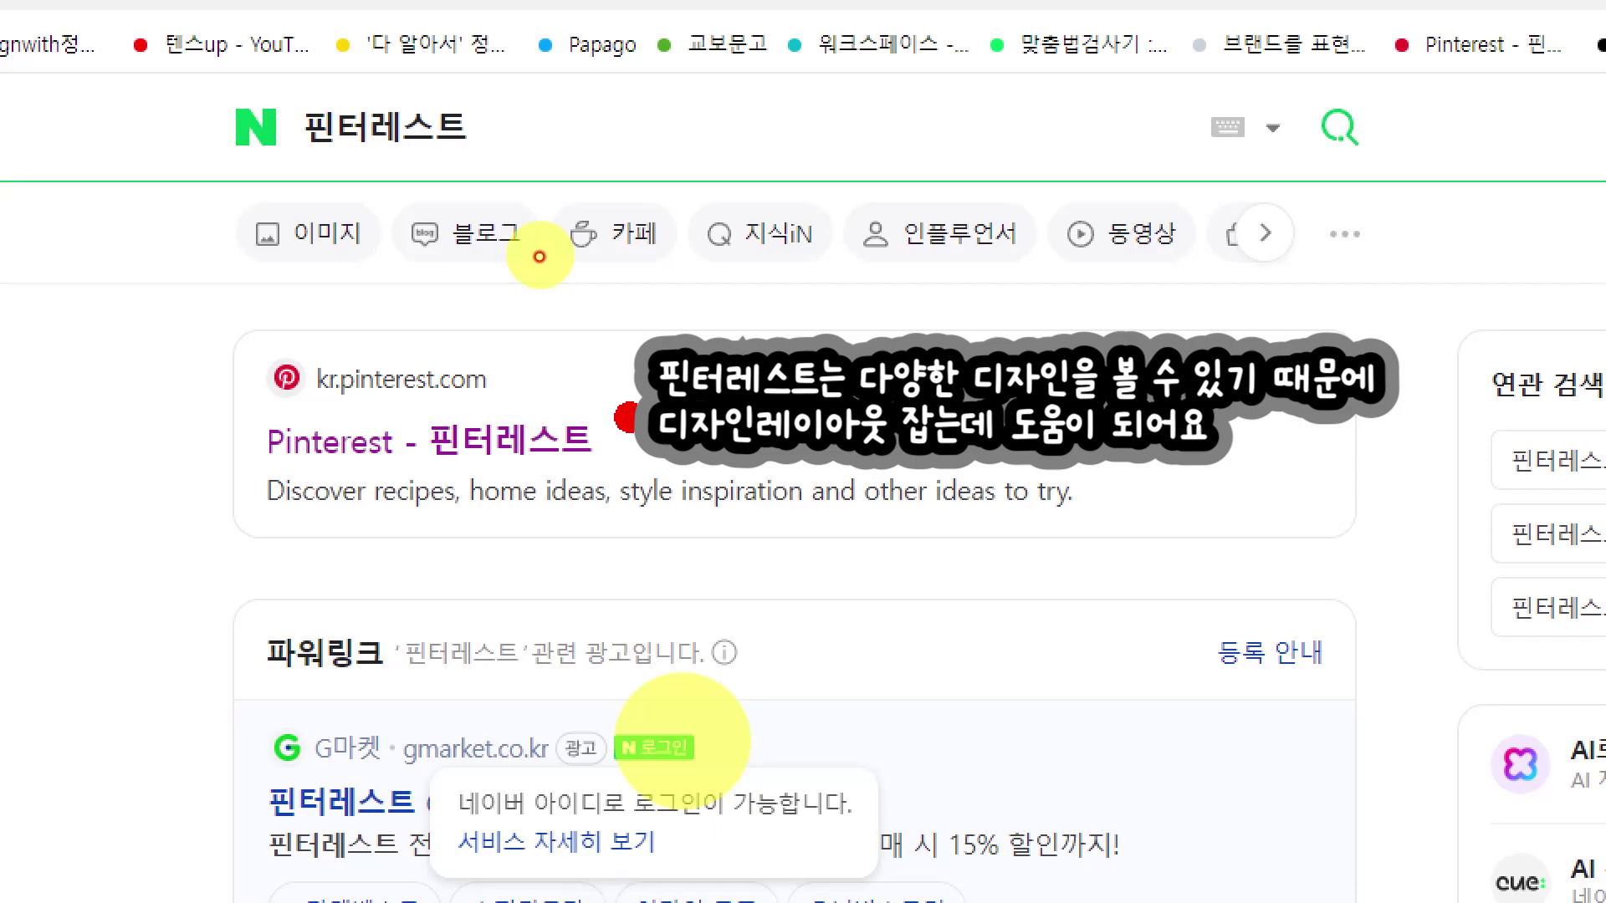
{"action": "left_click", "coordinate": [199, 11]}
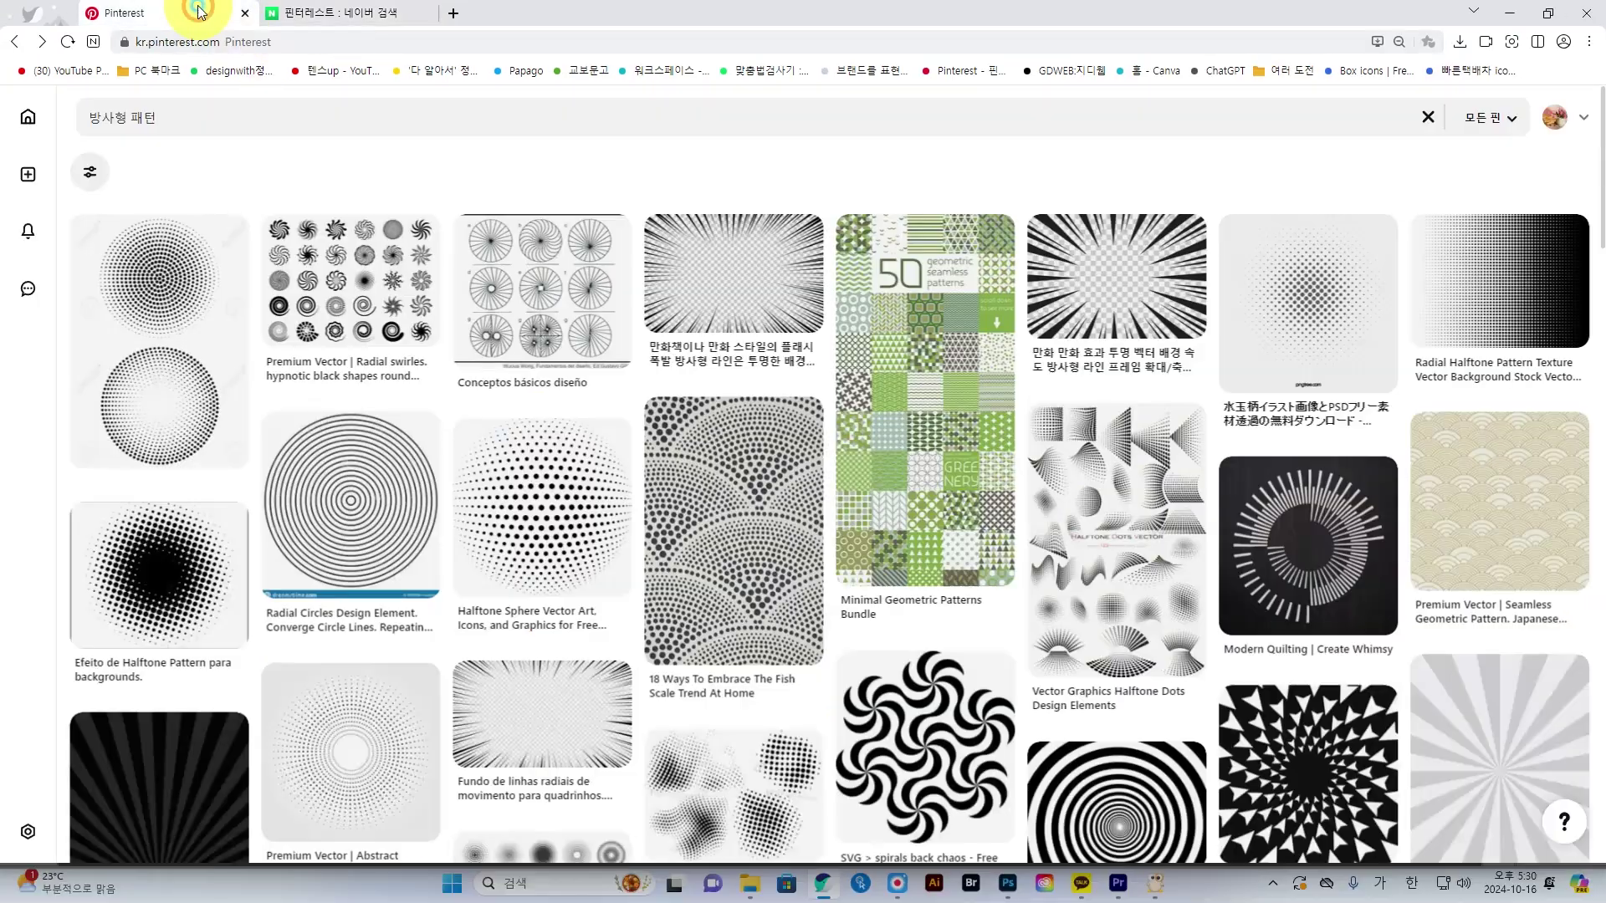